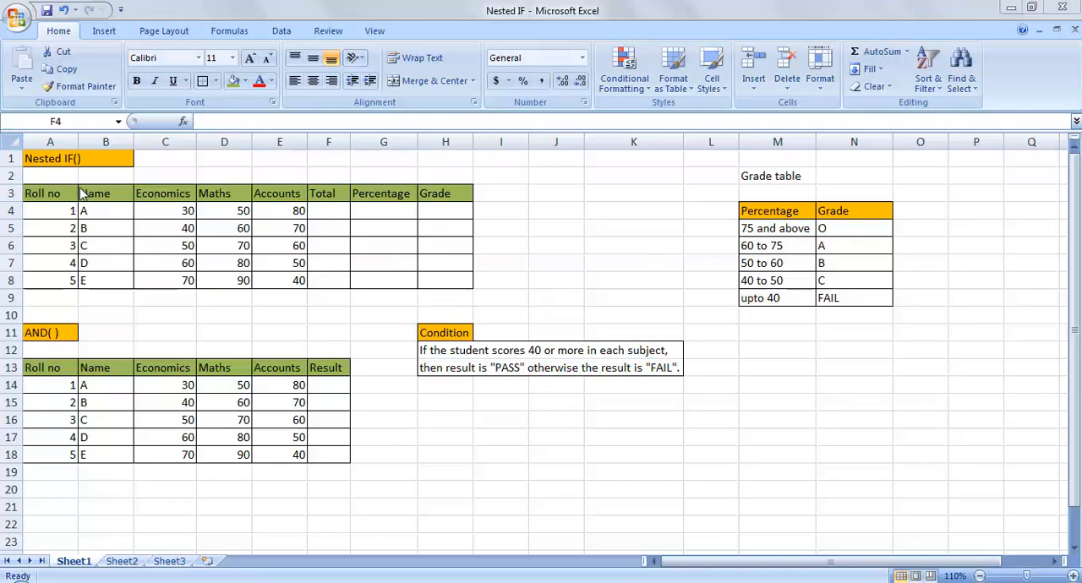
# Review the column headings of the Nested IF() marks table, from Roll no through Grade
pyautogui.click(48, 189)
pyautogui.click(48, 190)
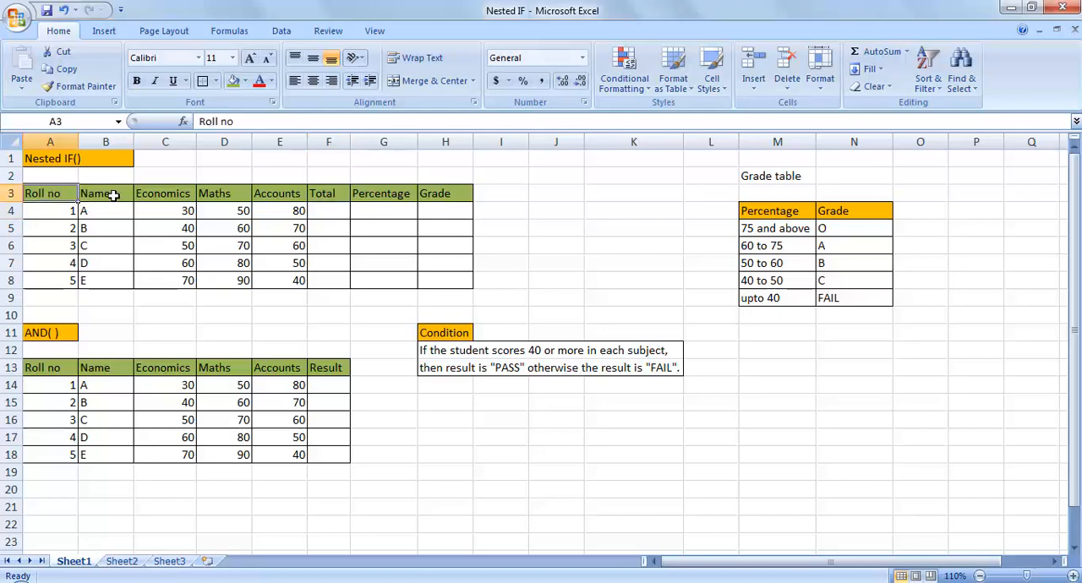
pyautogui.click(111, 192)
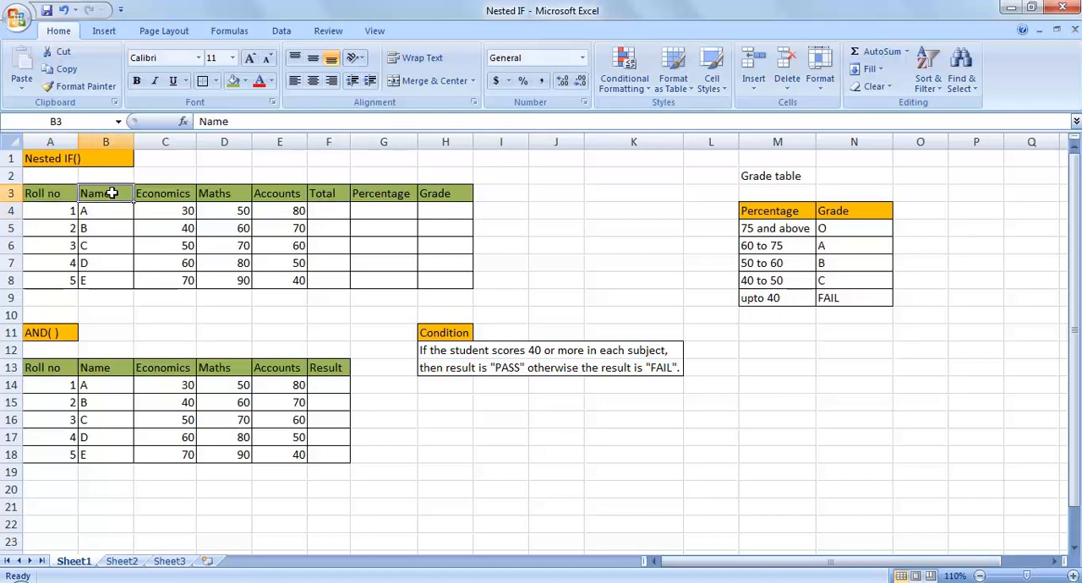
pyautogui.click(160, 193)
pyautogui.click(227, 194)
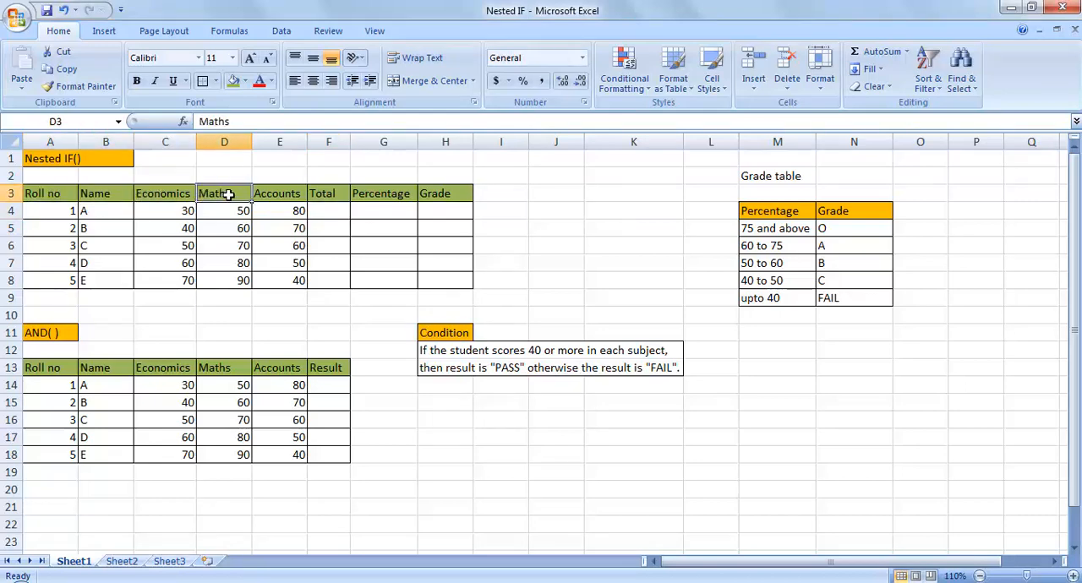
pyautogui.click(277, 196)
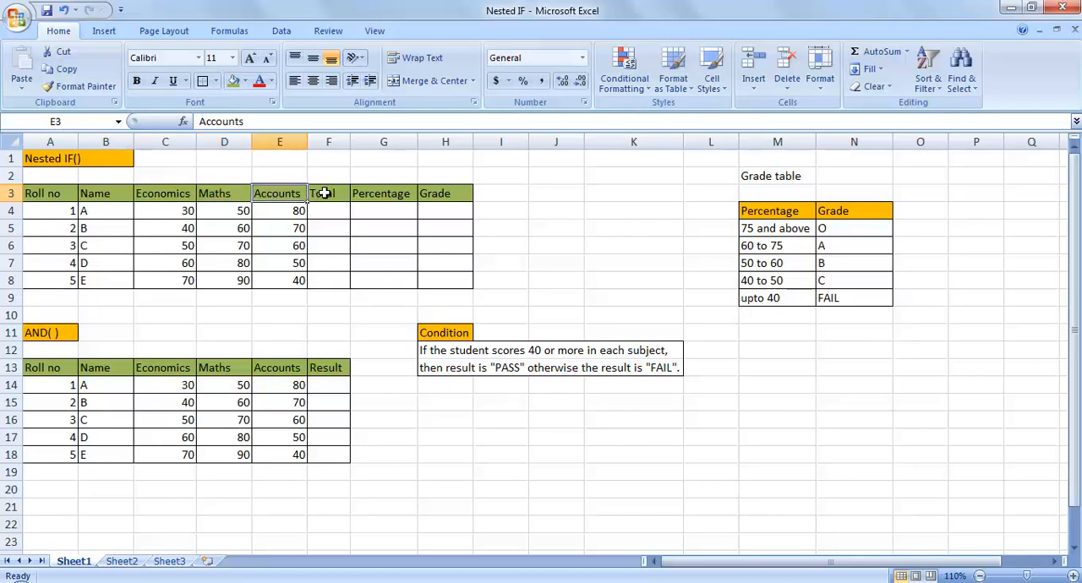
pyautogui.click(324, 193)
pyautogui.click(374, 194)
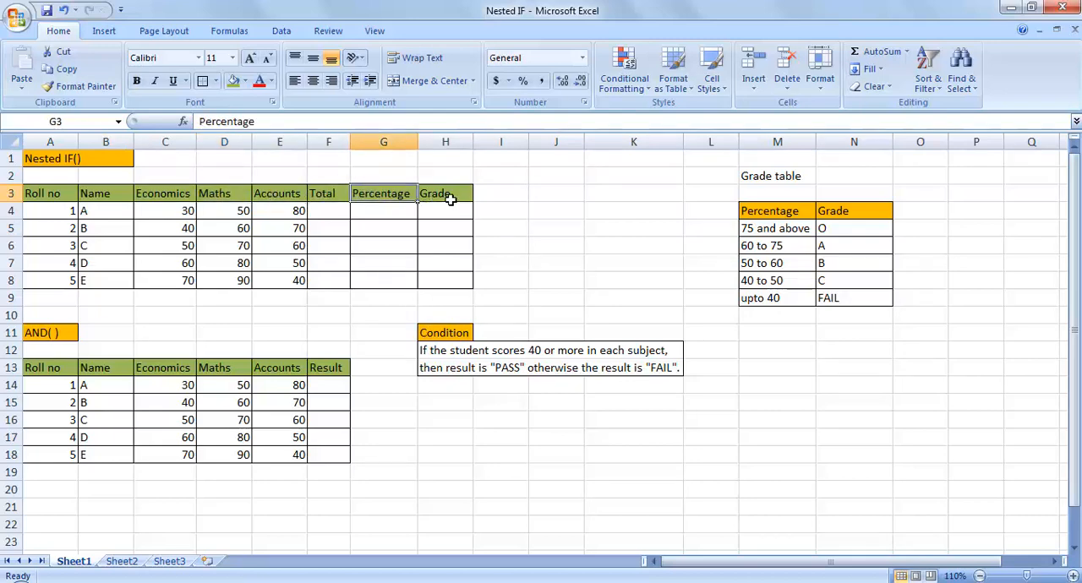
pyautogui.click(450, 198)
# Examine the Grade table's percentage bands and the grades assigned to them
pyautogui.click(773, 176)
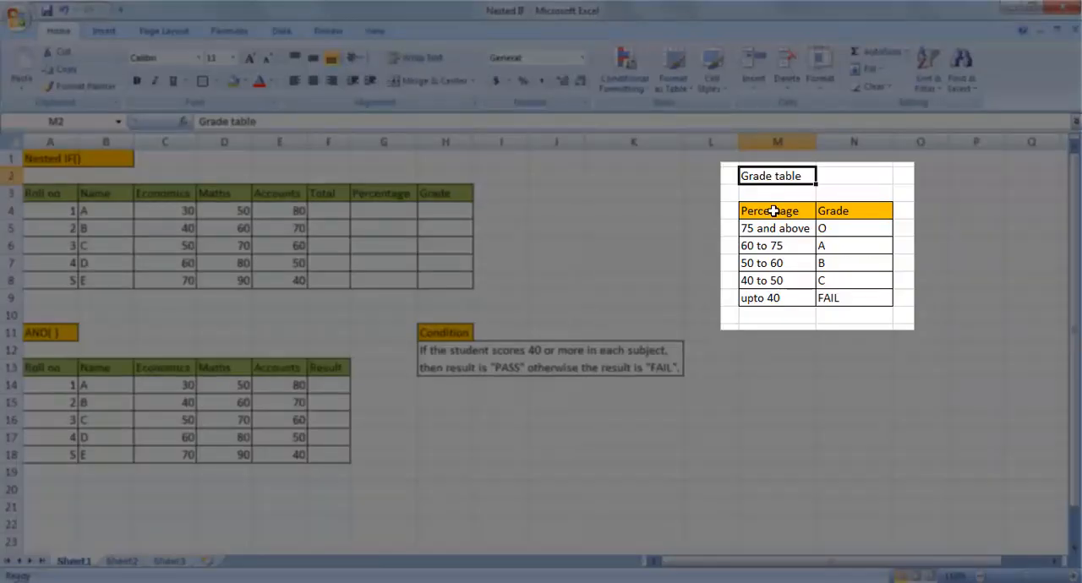
pyautogui.click(773, 211)
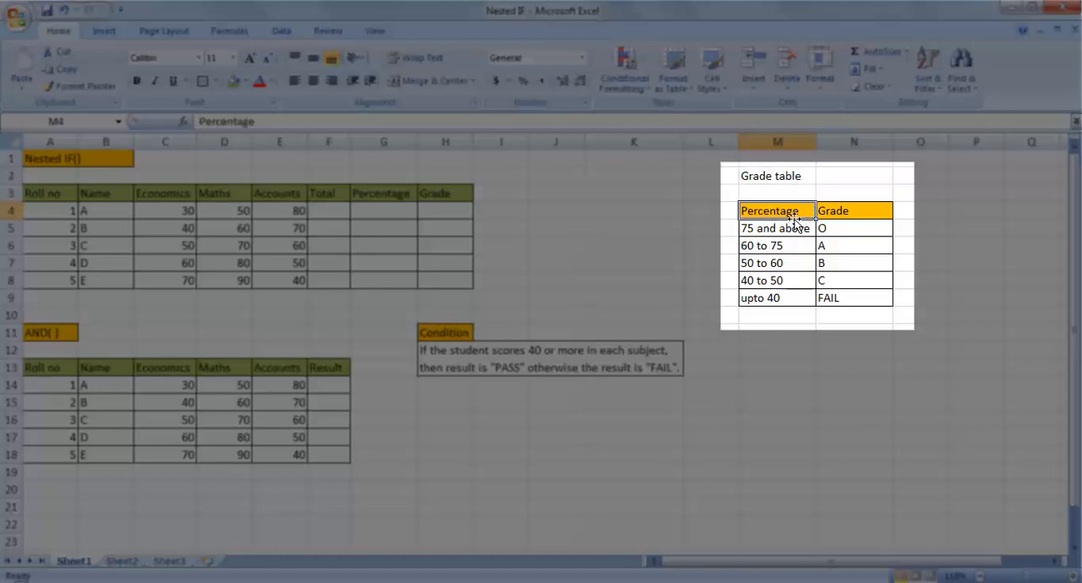
pyautogui.click(768, 229)
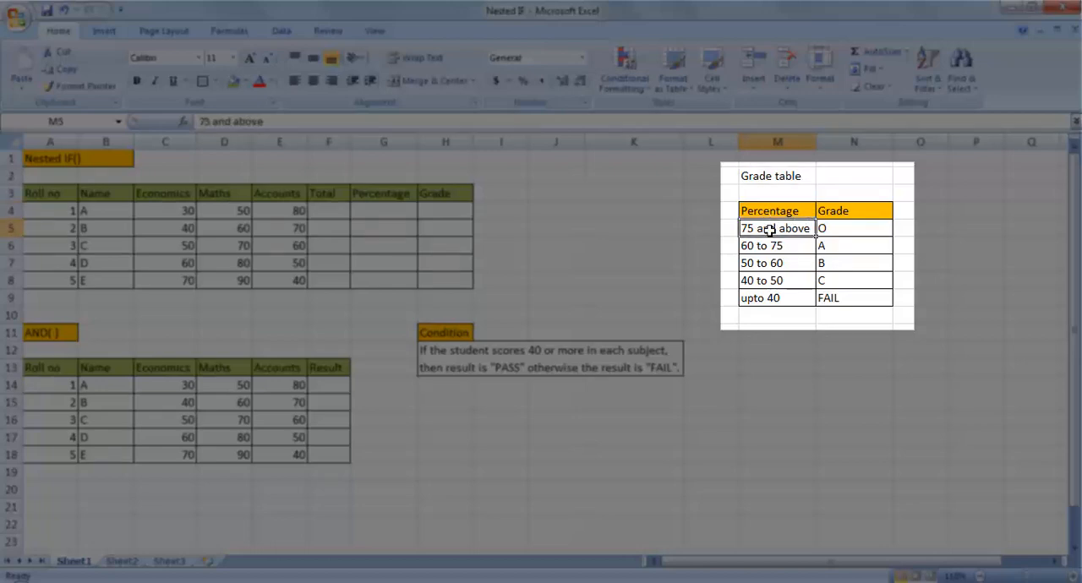
pyautogui.click(841, 236)
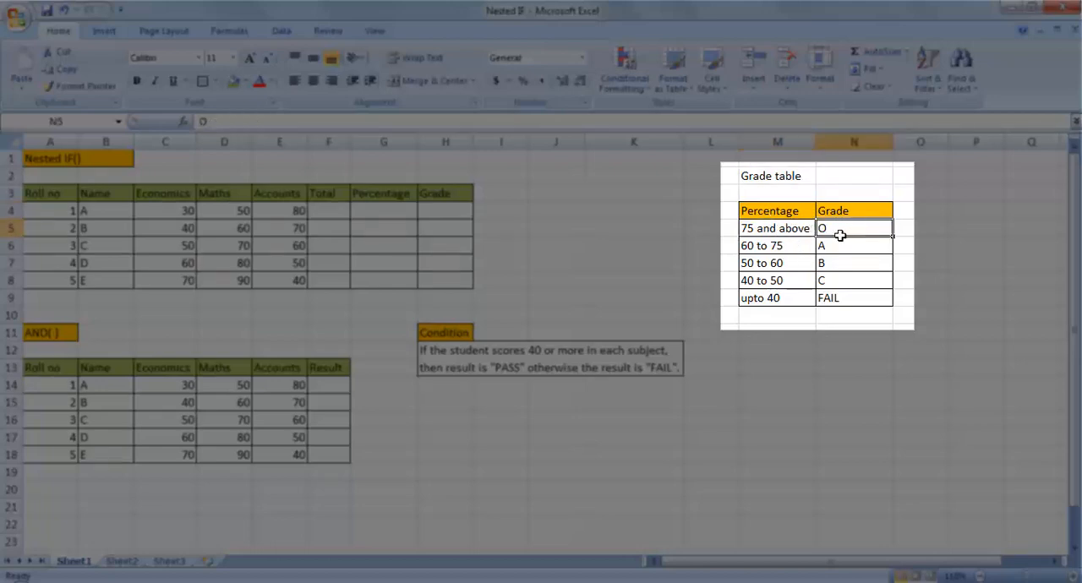
pyautogui.click(784, 245)
pyautogui.click(850, 249)
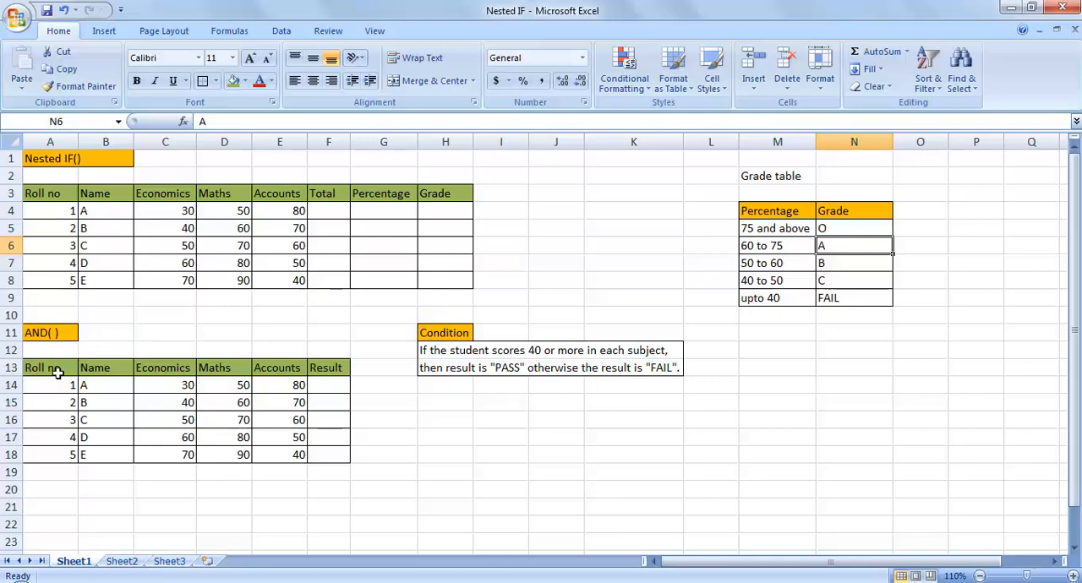
# Review the AND( ) table's column headings and read the pass/fail condition beside it
pyautogui.click(56, 372)
pyautogui.click(110, 368)
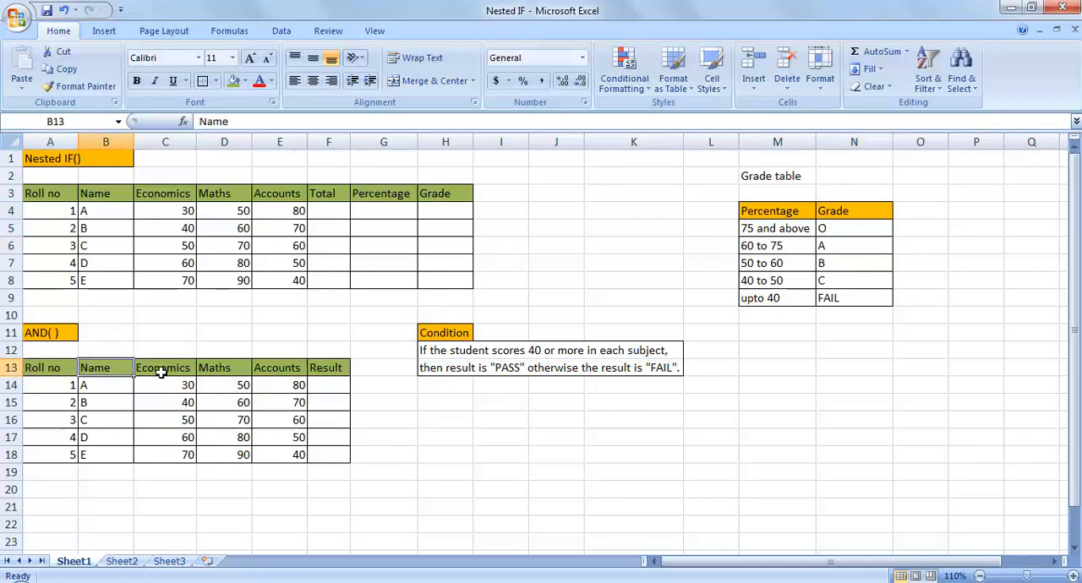
pyautogui.click(161, 370)
pyautogui.click(218, 366)
pyautogui.click(286, 365)
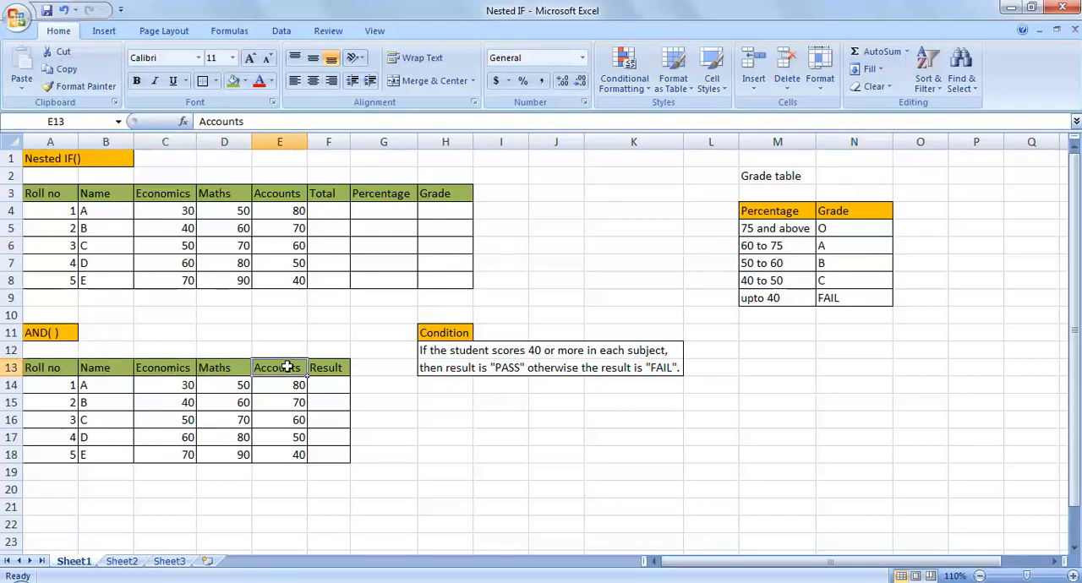
pyautogui.click(339, 365)
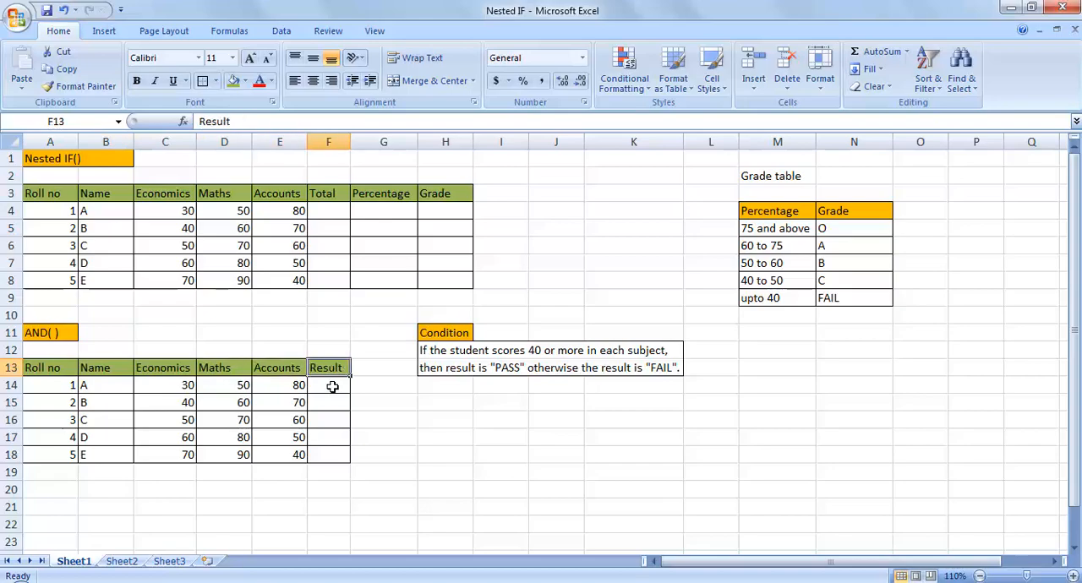
pyautogui.click(440, 350)
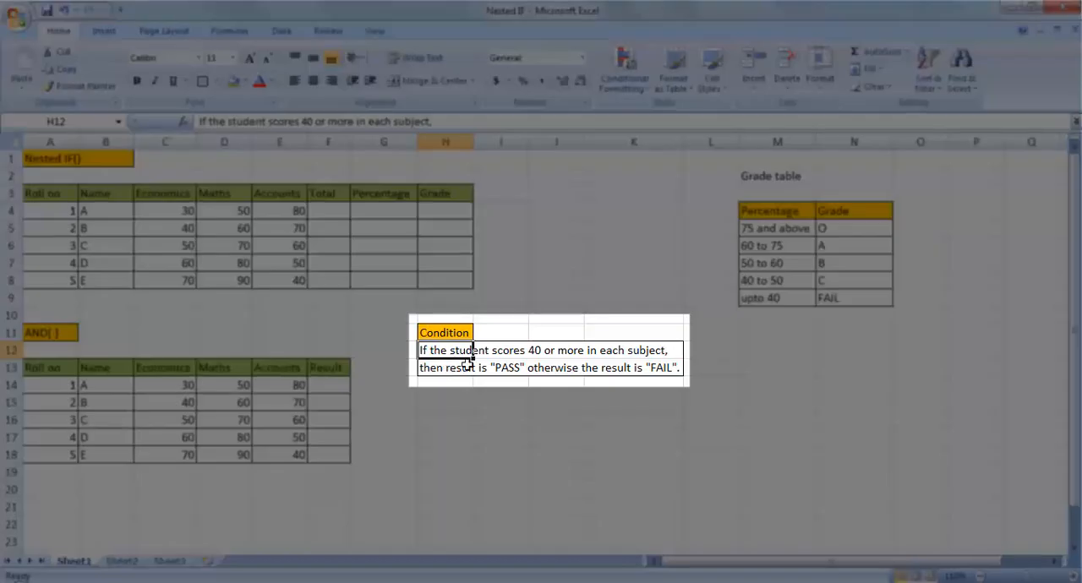
pyautogui.click(566, 403)
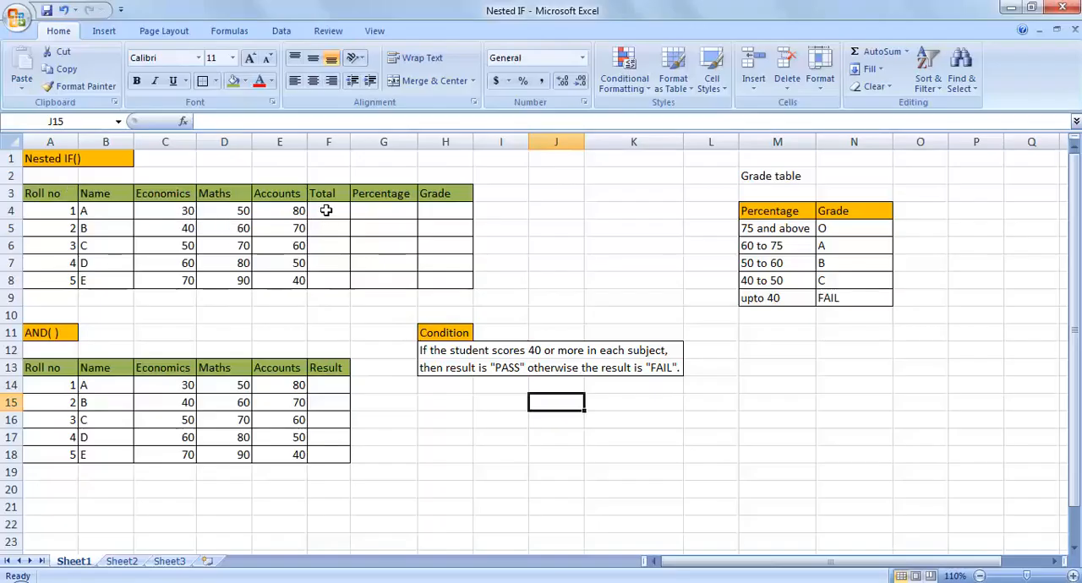
# Calculate student totals with =SUM(C4:E4) in F4 and fill the formula down to F8
pyautogui.click(326, 210)
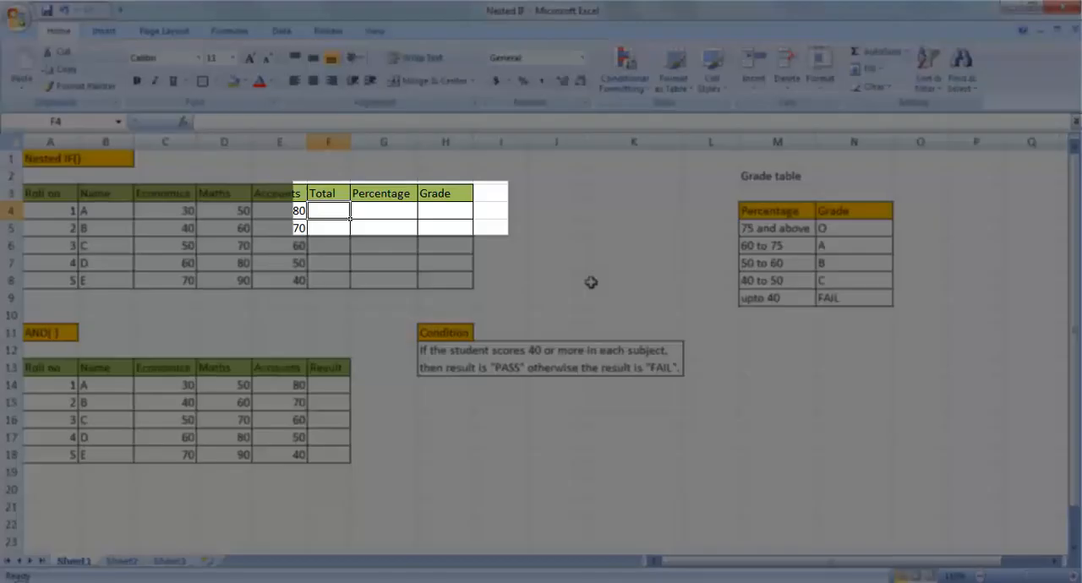
pyautogui.write('=SUM')
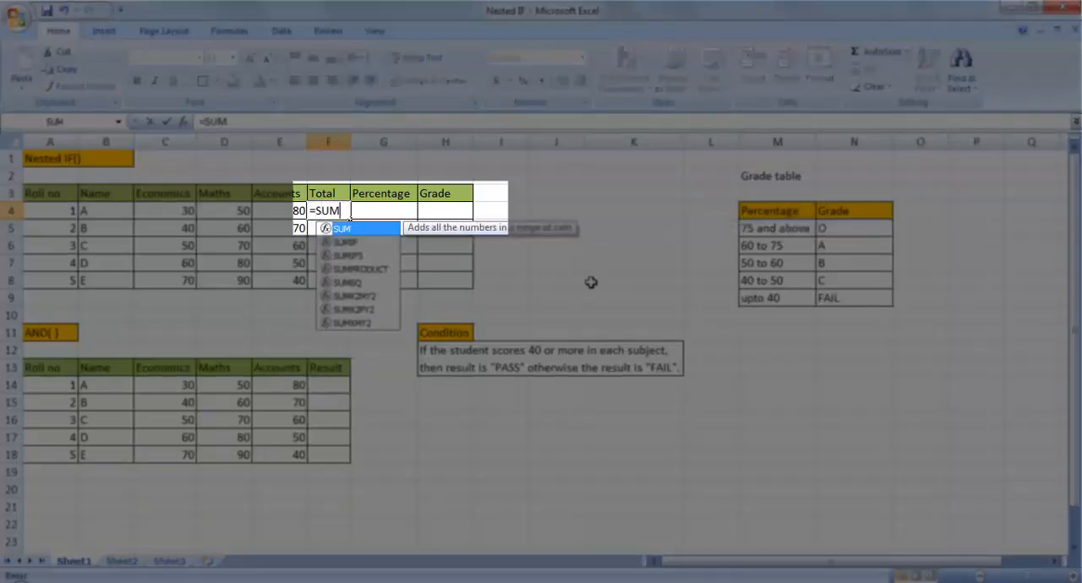
pyautogui.write('(')
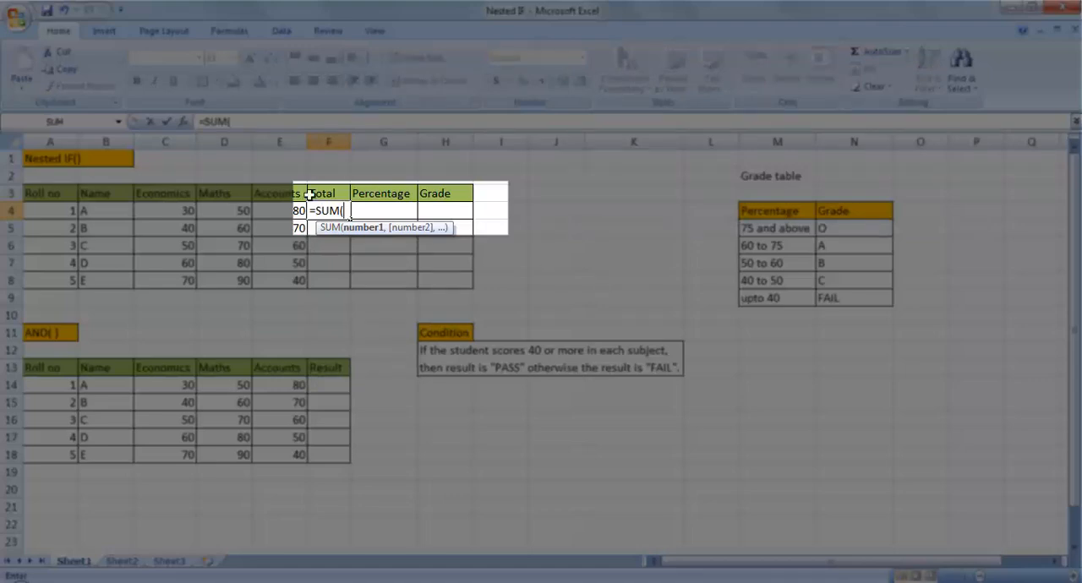
pyautogui.click(176, 211)
pyautogui.press('F8')
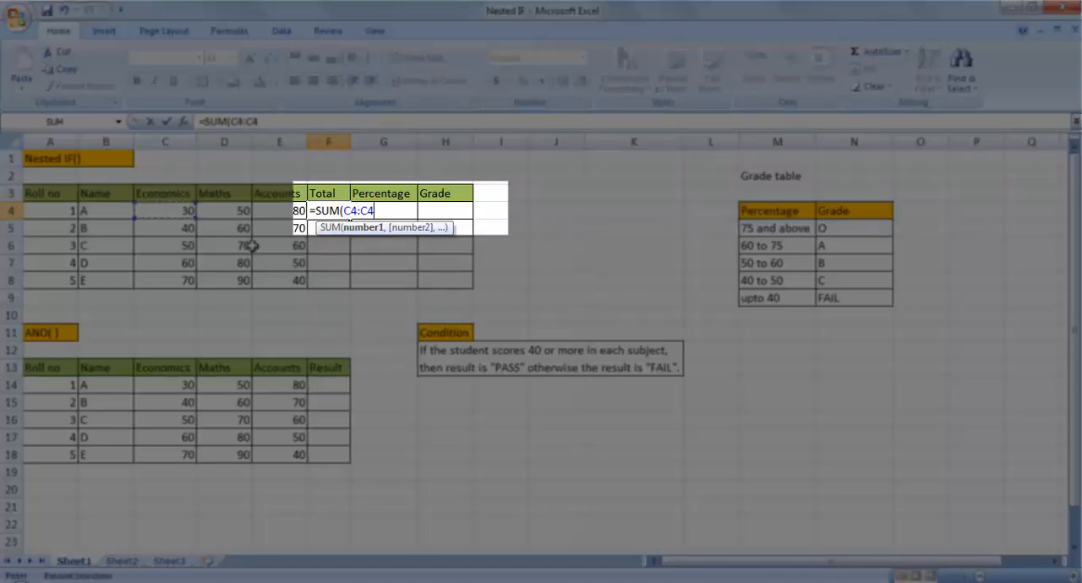
pyautogui.click(287, 211)
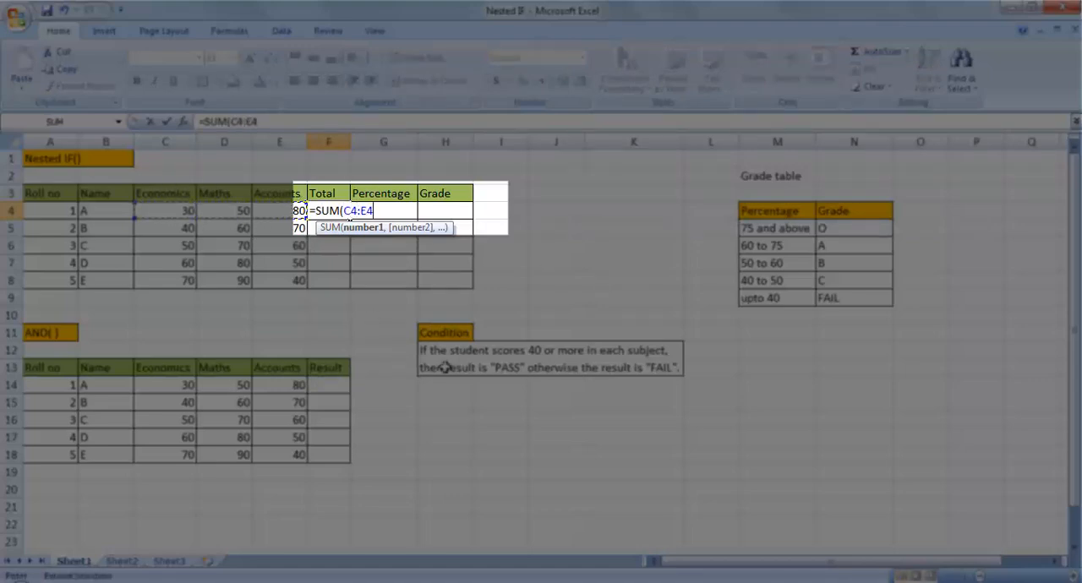
pyautogui.write(')')
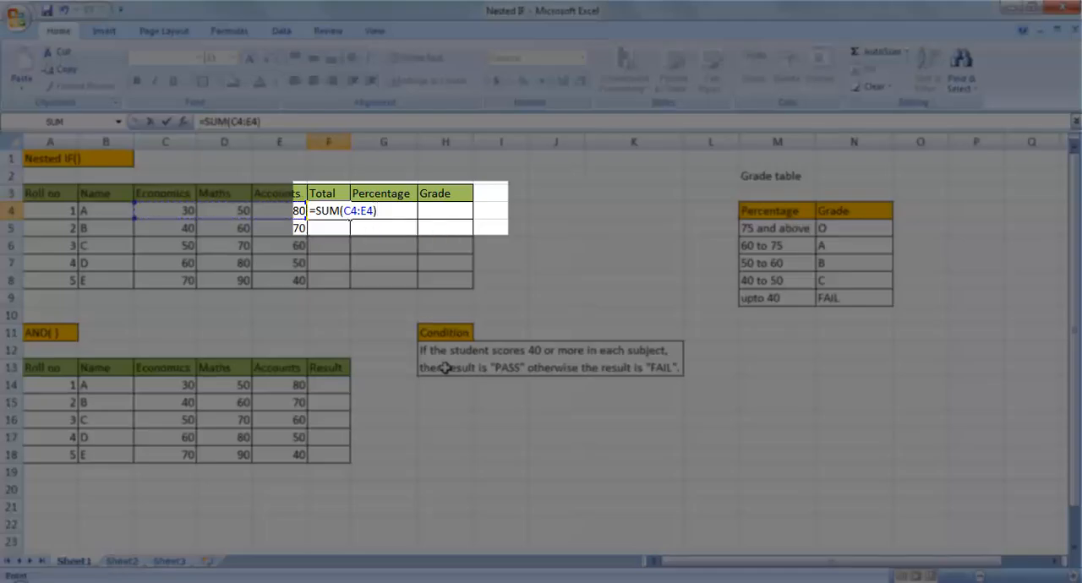
pyautogui.press('Return')
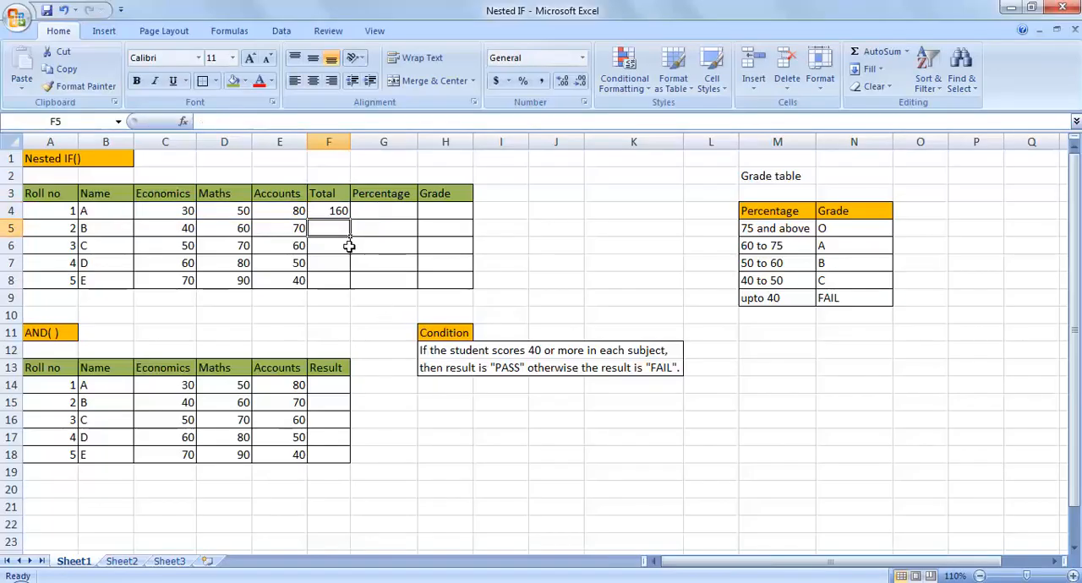
pyautogui.click(326, 212)
pyautogui.moveTo(350, 220); pyautogui.dragTo(350, 283)
# Calculate student percentages with =F4/300*100 in G4 and fill the formula down to G8
pyautogui.click(388, 213)
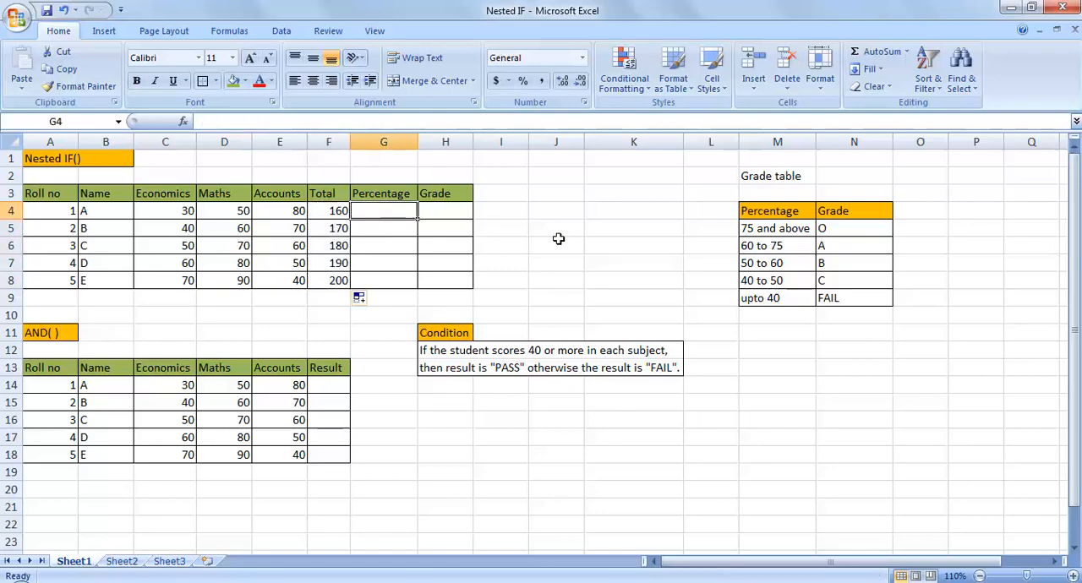
pyautogui.write('=')
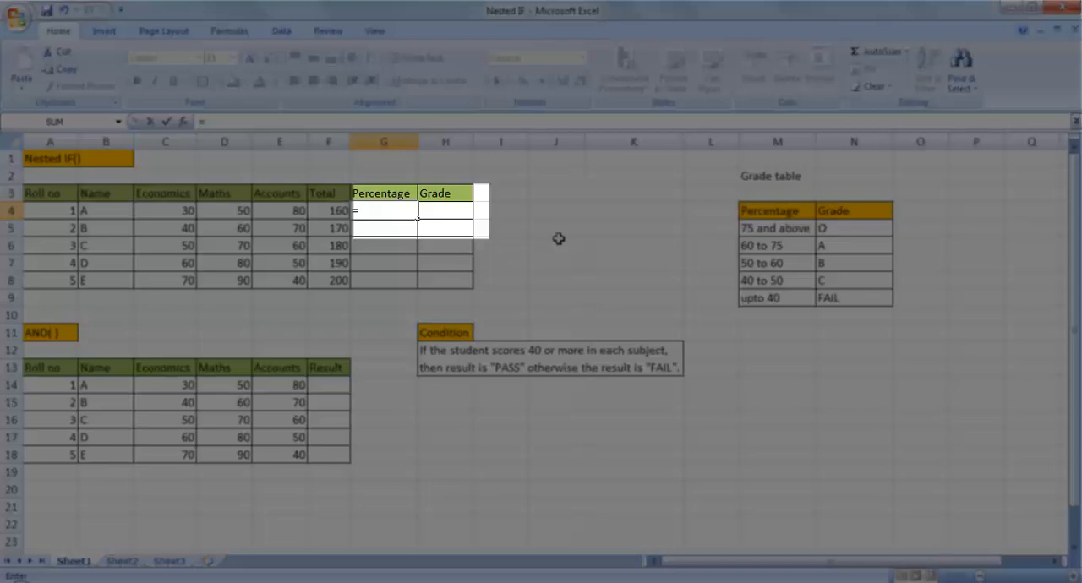
pyautogui.click(330, 210)
pyautogui.write('/')
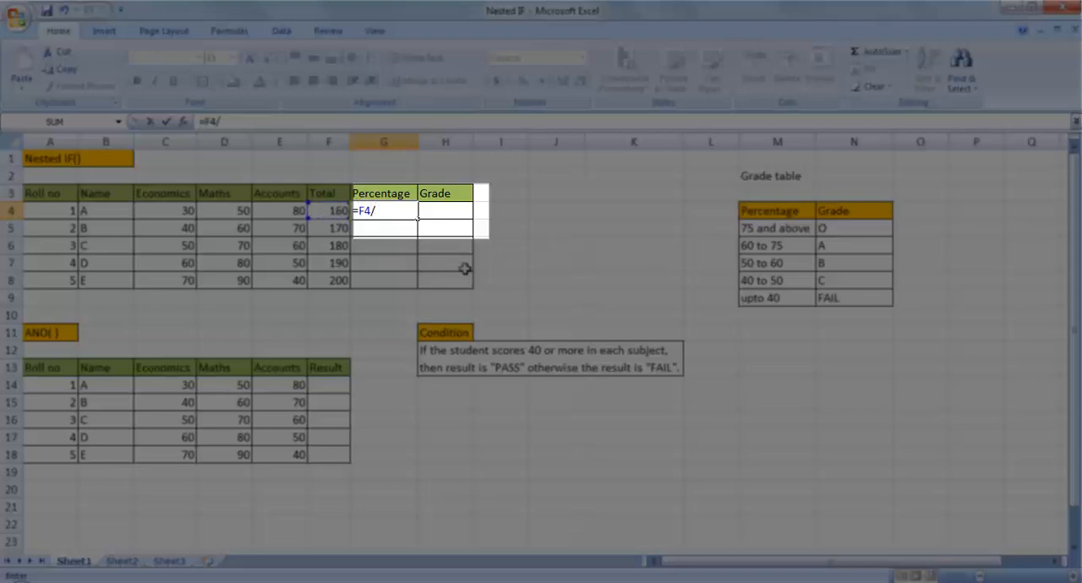
pyautogui.write('300*100')
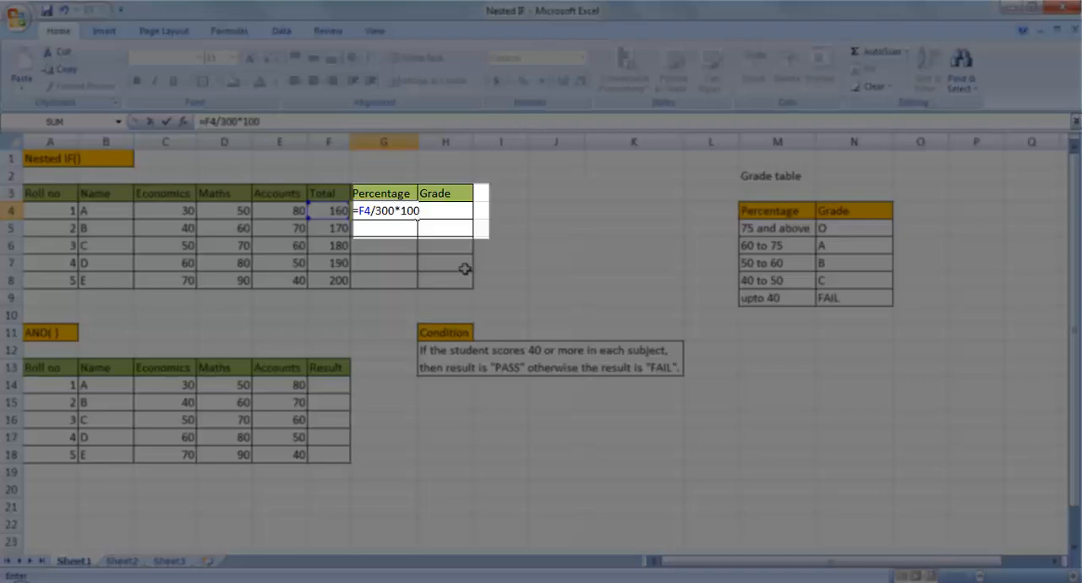
pyautogui.press('Return')
pyautogui.click(369, 210)
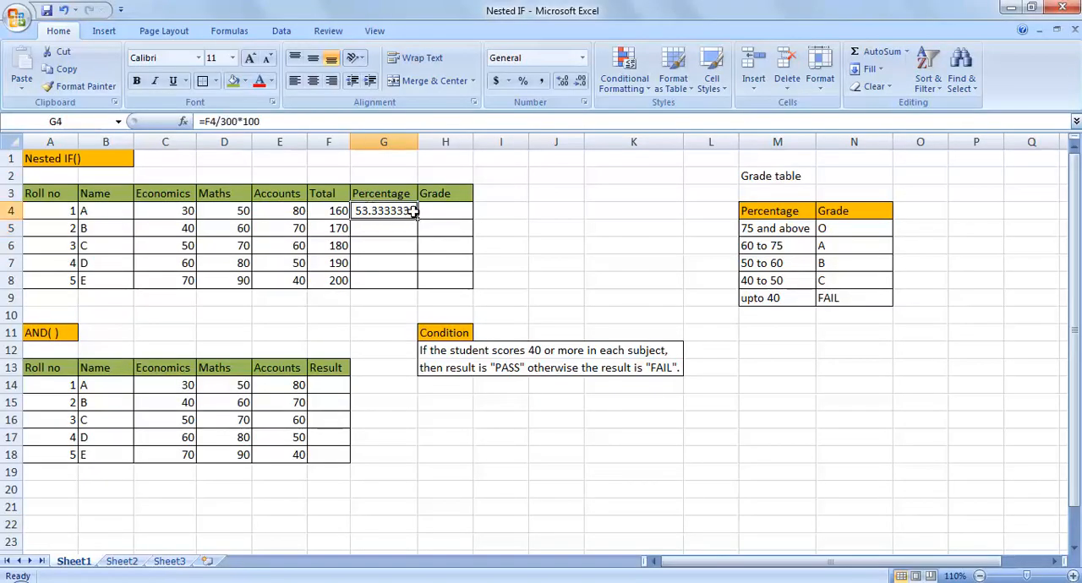
pyautogui.moveTo(416, 218); pyautogui.dragTo(419, 286)
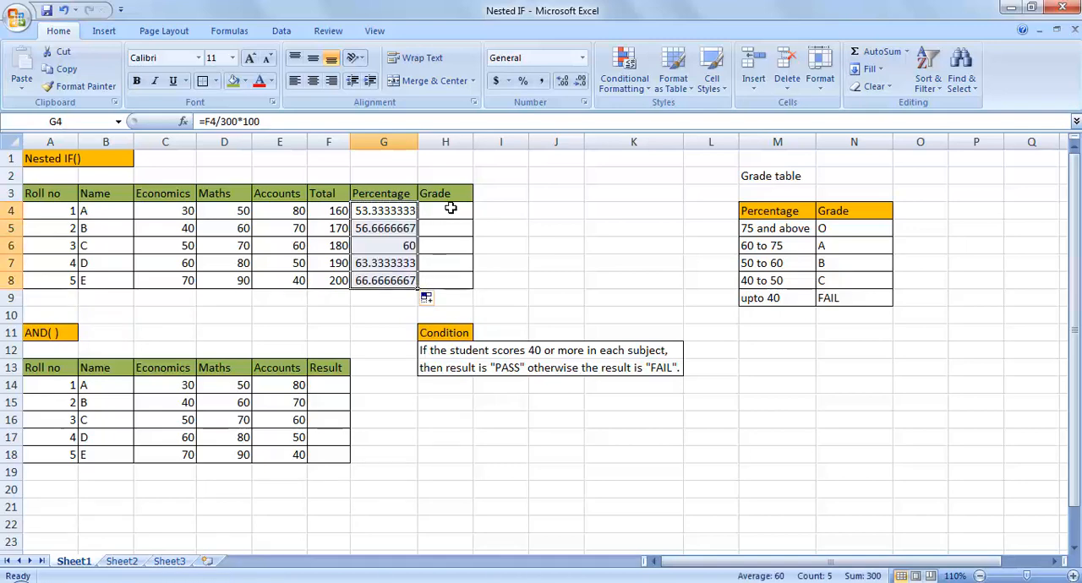
# Begin the Grade formula in H4 with =IF(G4>=75,"O", to award grade O for 75 percent and above
pyautogui.click(450, 208)
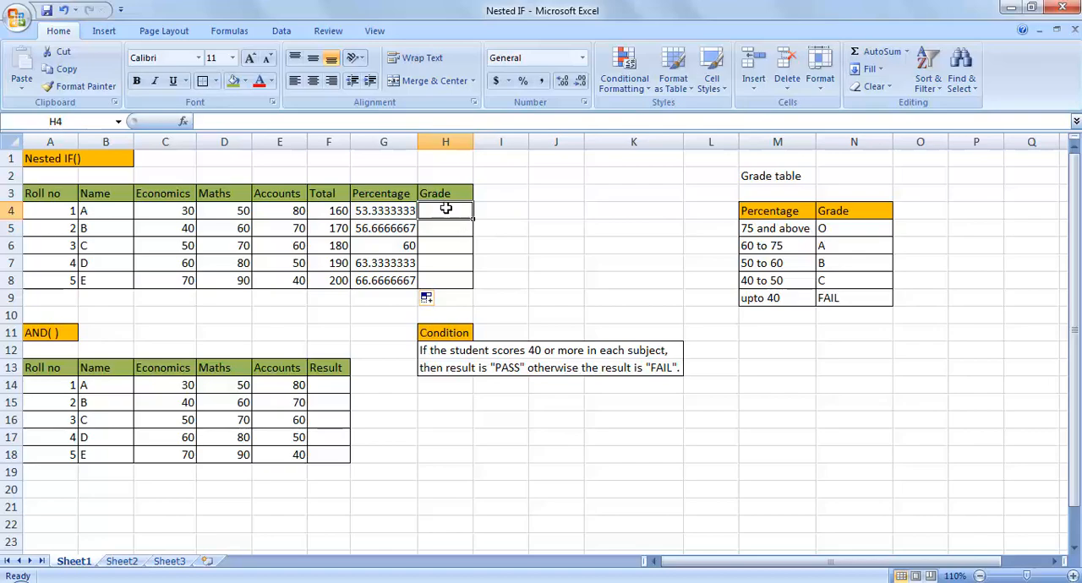
pyautogui.write('=IF')
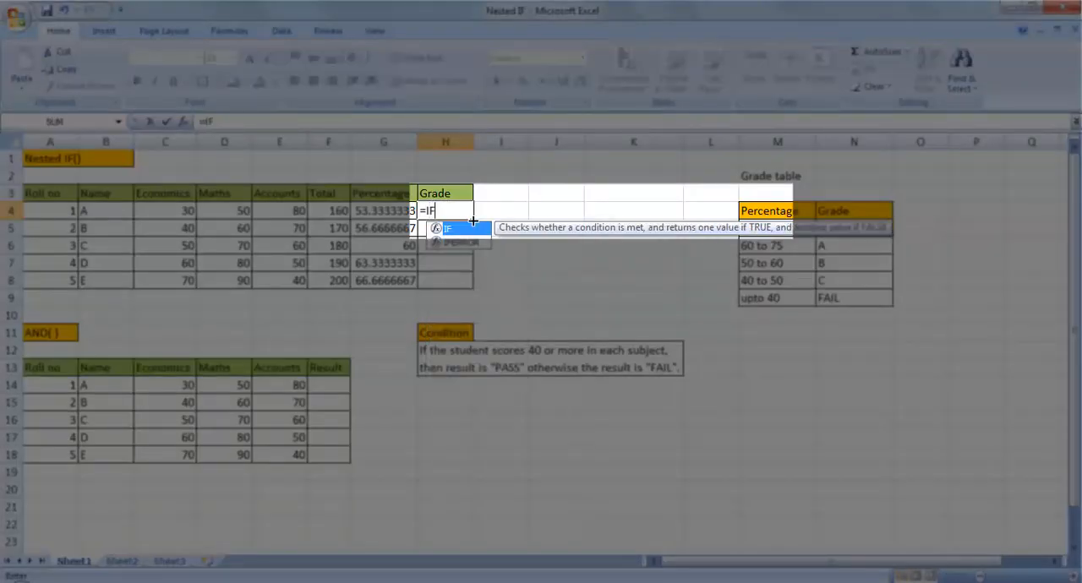
pyautogui.write('(')
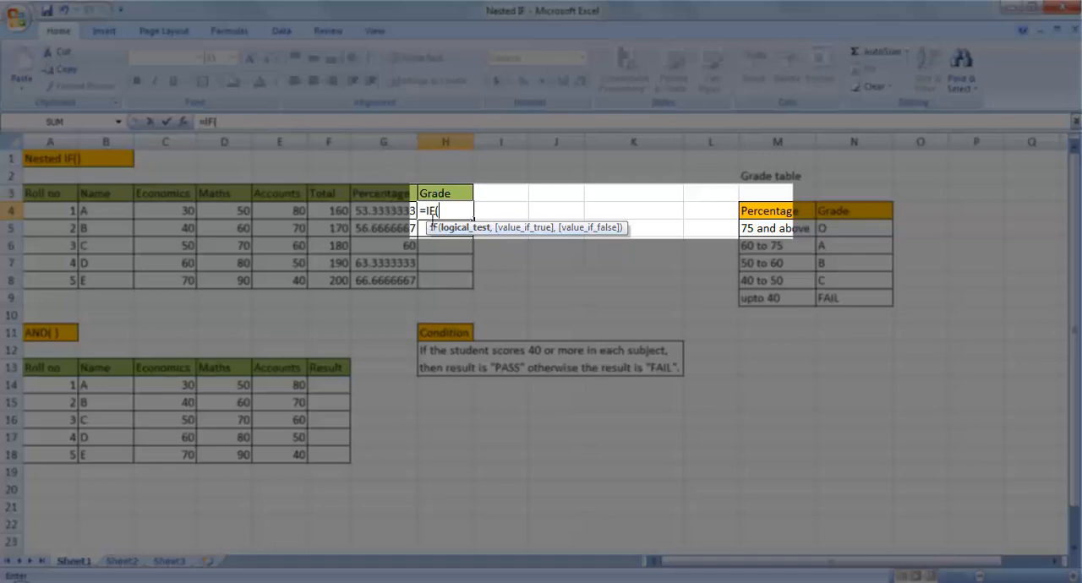
pyautogui.write('G4>=75,')
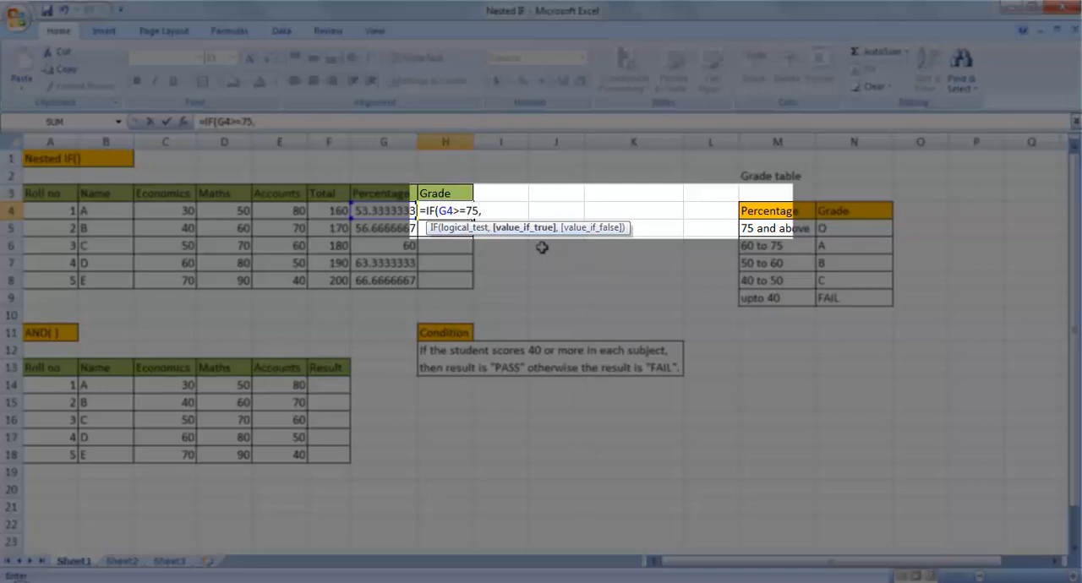
pyautogui.write('"O",')
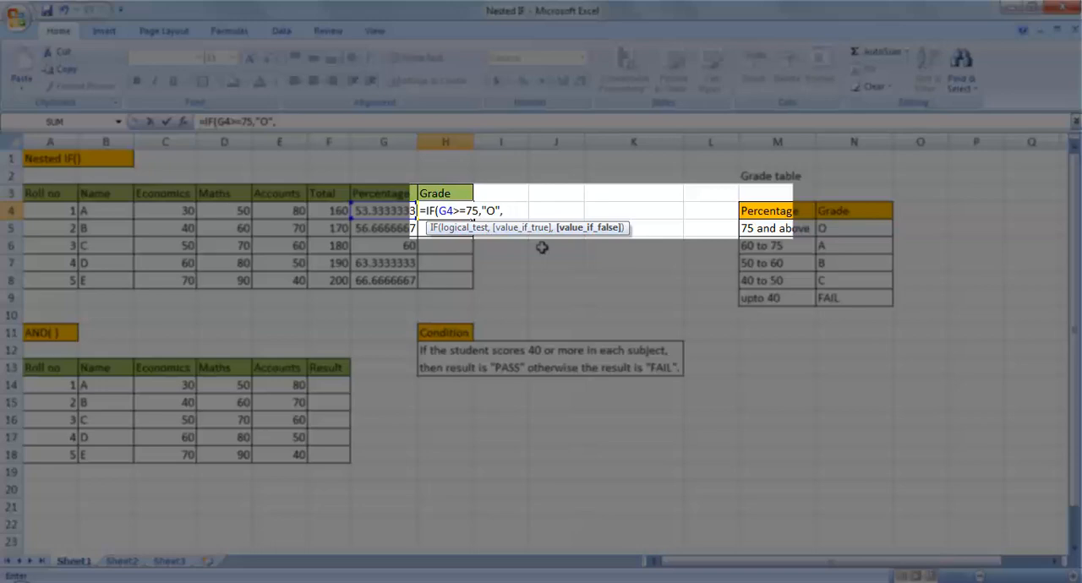
# Extend the H4 formula with a nested IF(G4>=60,"A", to award grade A for 60 percent and above
pyautogui.write('IF(')
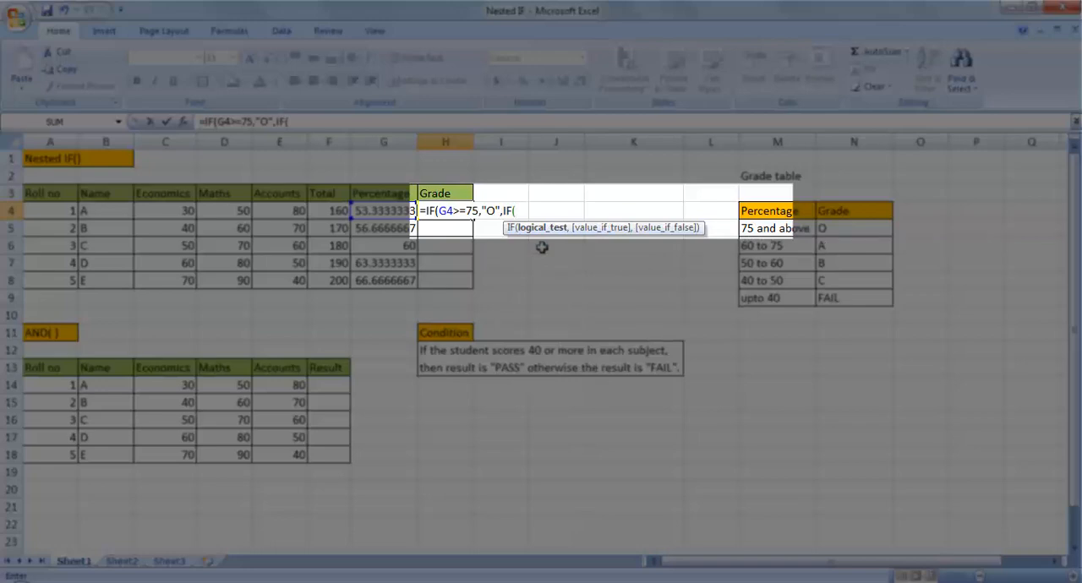
pyautogui.write('G4>=60,')
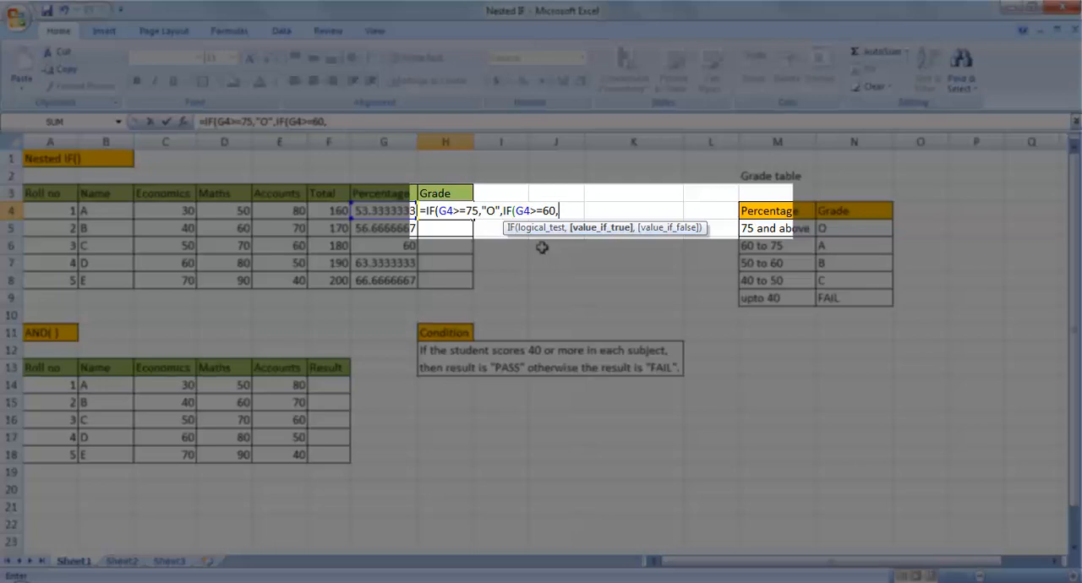
pyautogui.write('"A",IF')
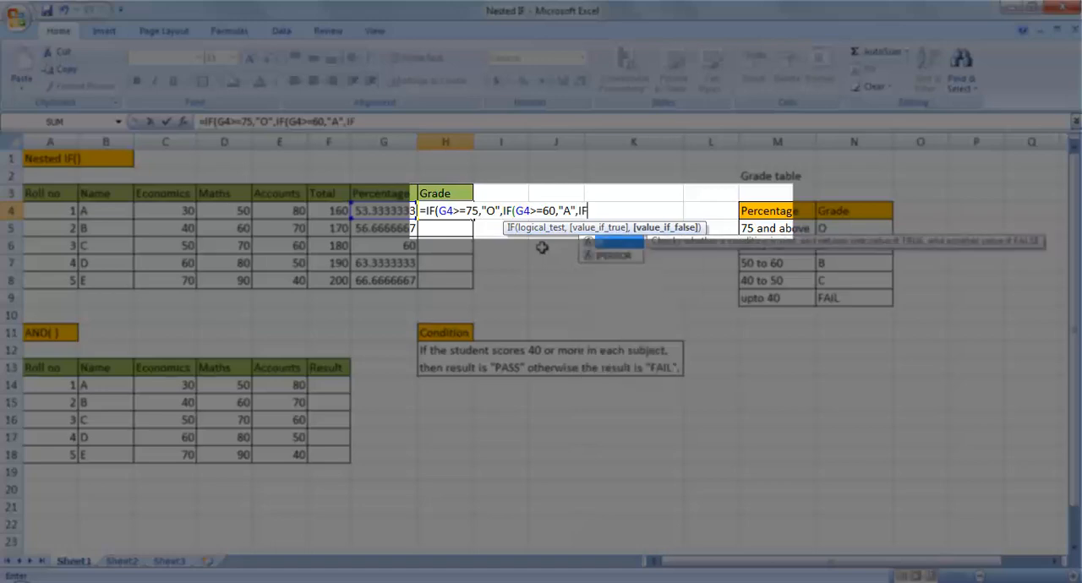
pyautogui.write('(')
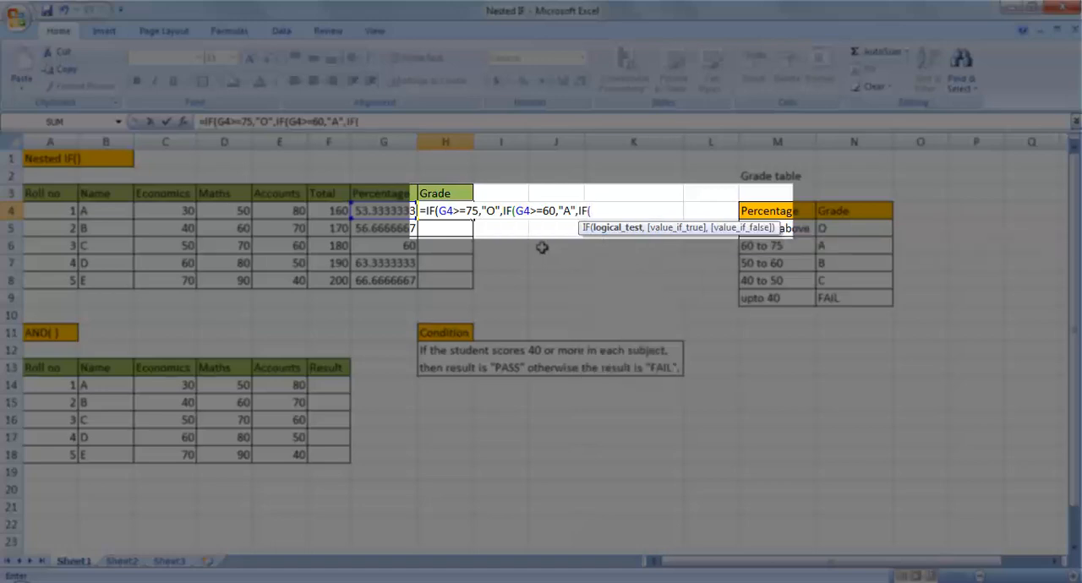
pyautogui.write('G4>=50,"')
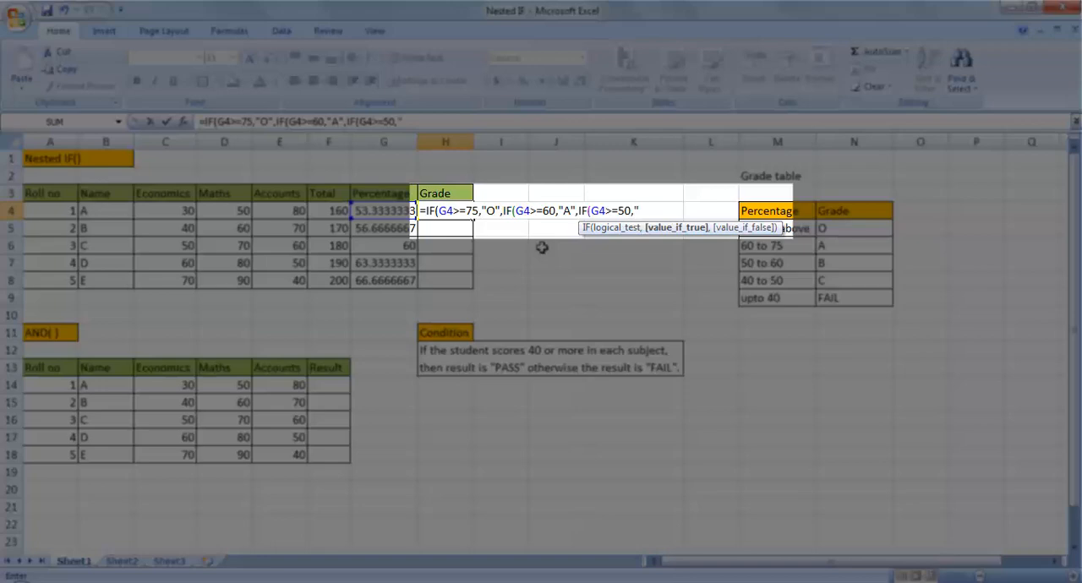
pyautogui.write('B"')
pyautogui.write(',I')
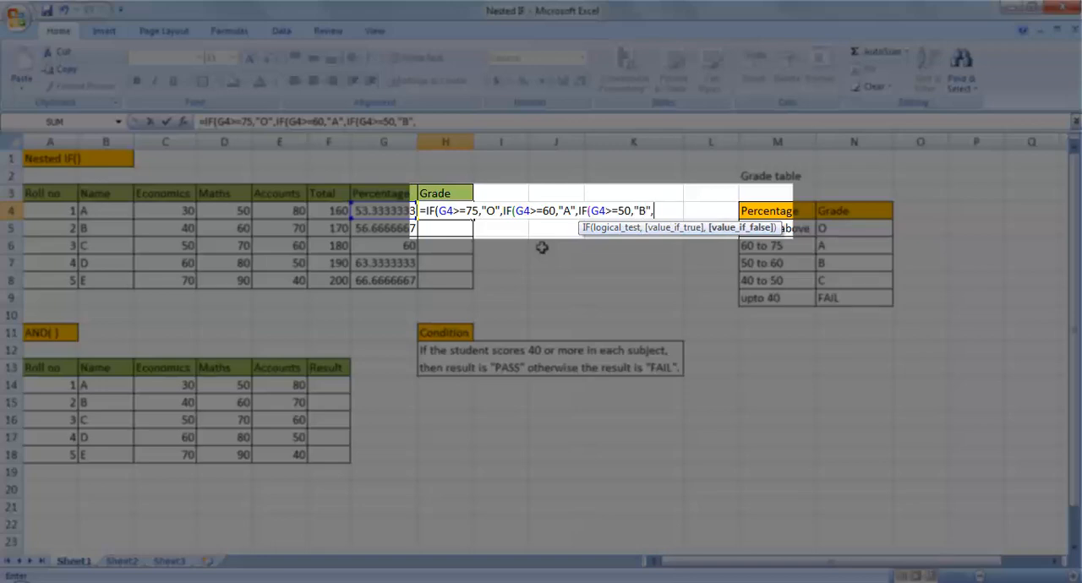
pyautogui.write('F(')
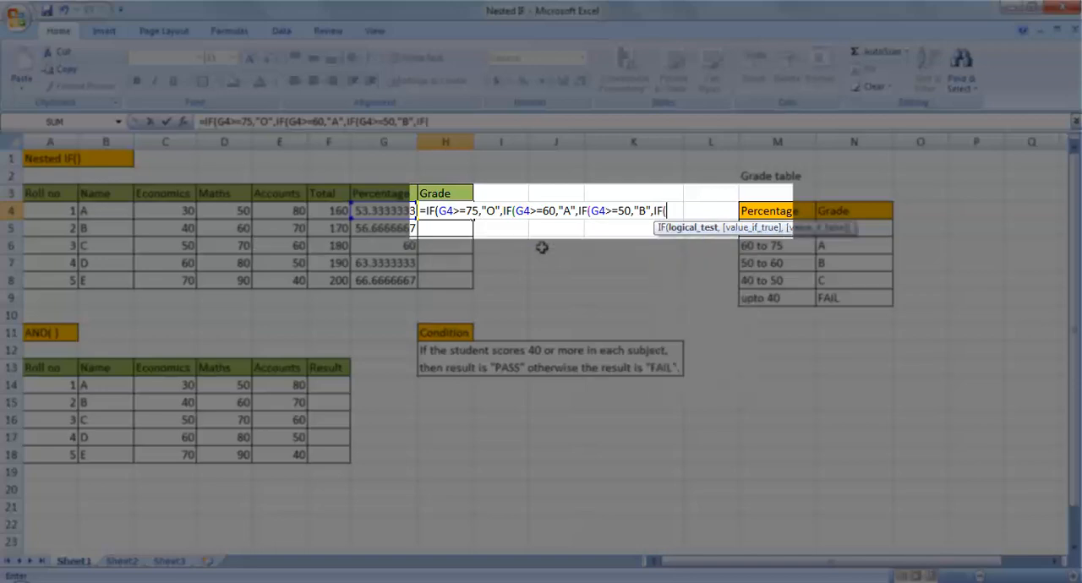
pyautogui.write('G4>=40')
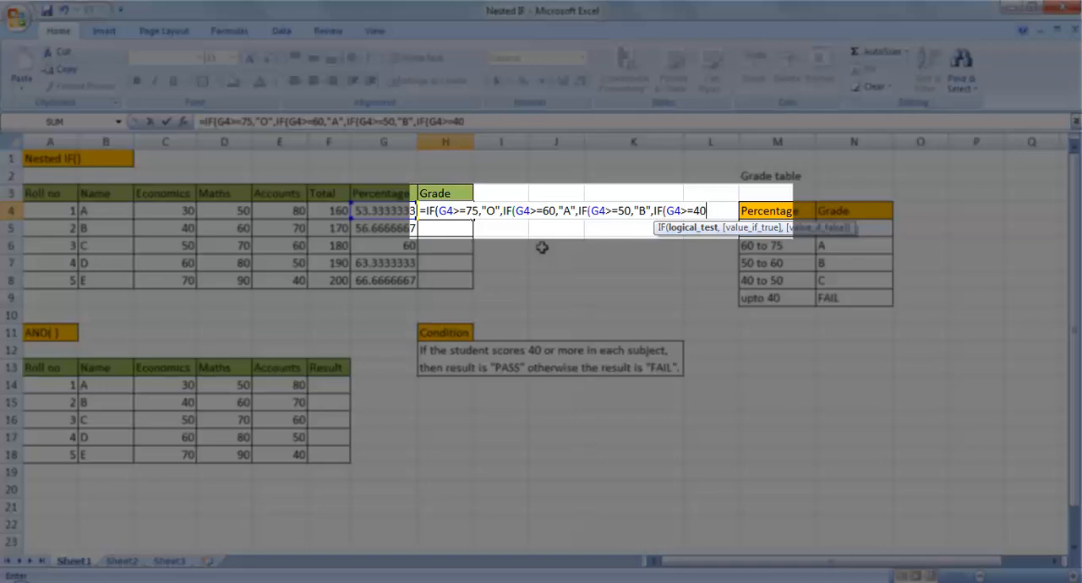
pyautogui.write(',')
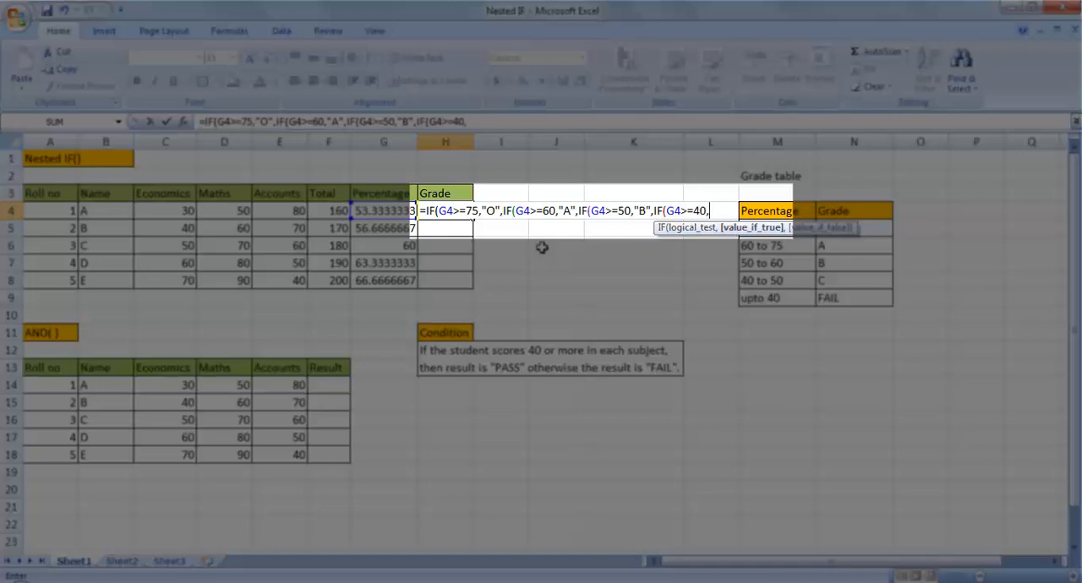
pyautogui.write('"C",')
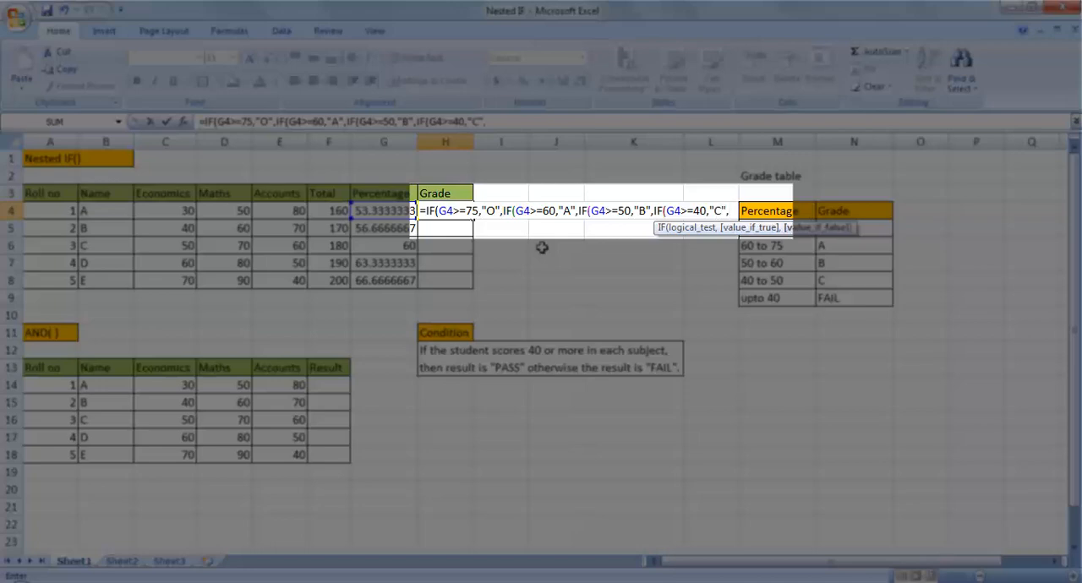
pyautogui.write('"FAIL')
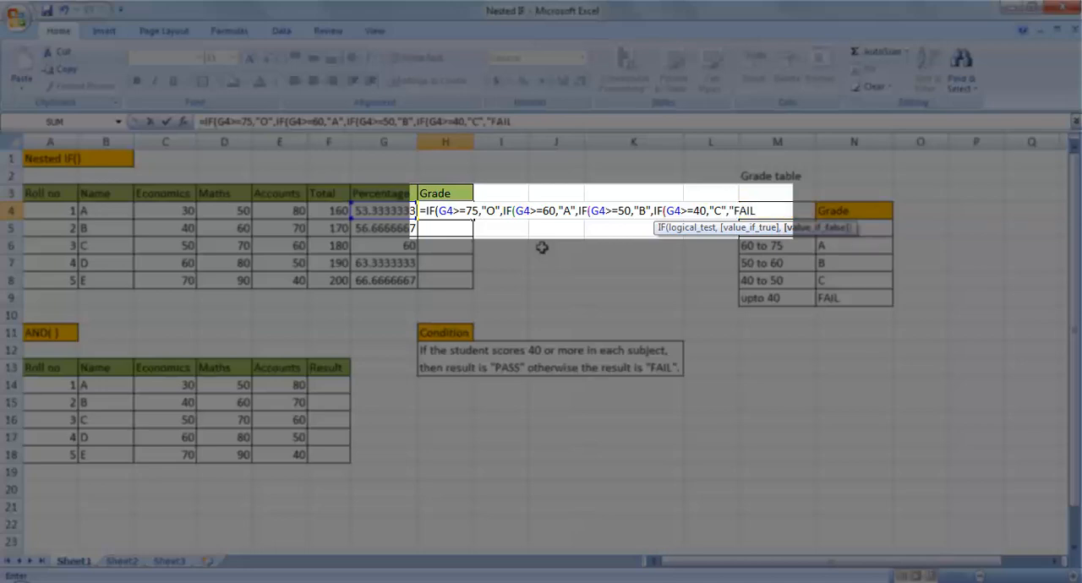
pyautogui.write('"')
# Complete the H4 formula with "FAIL" as the final result and four closing parentheses, and check the grade table's 50 to 60 row
pyautogui.write(')')
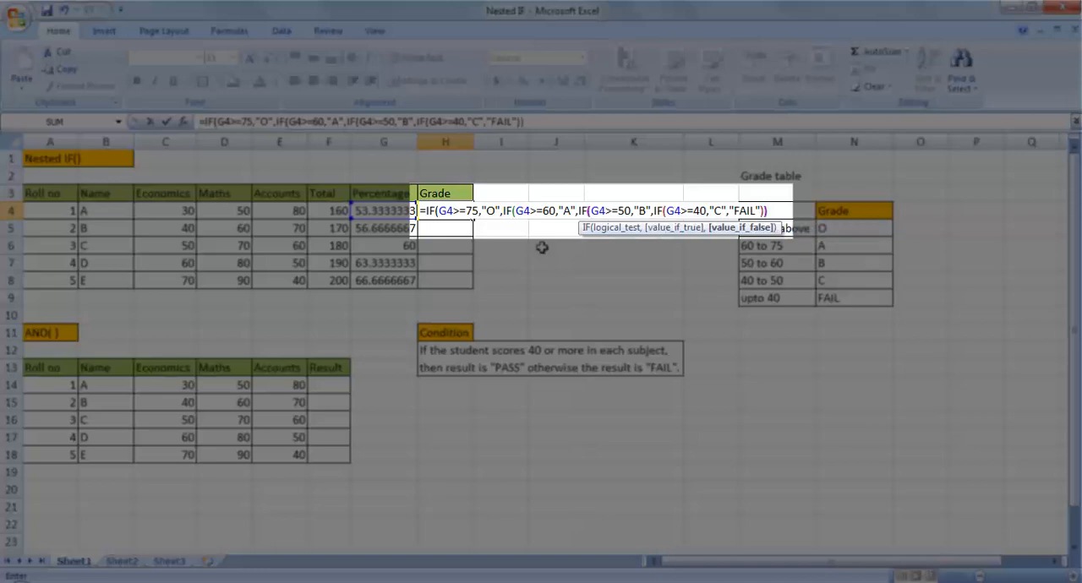
pyautogui.write('))')
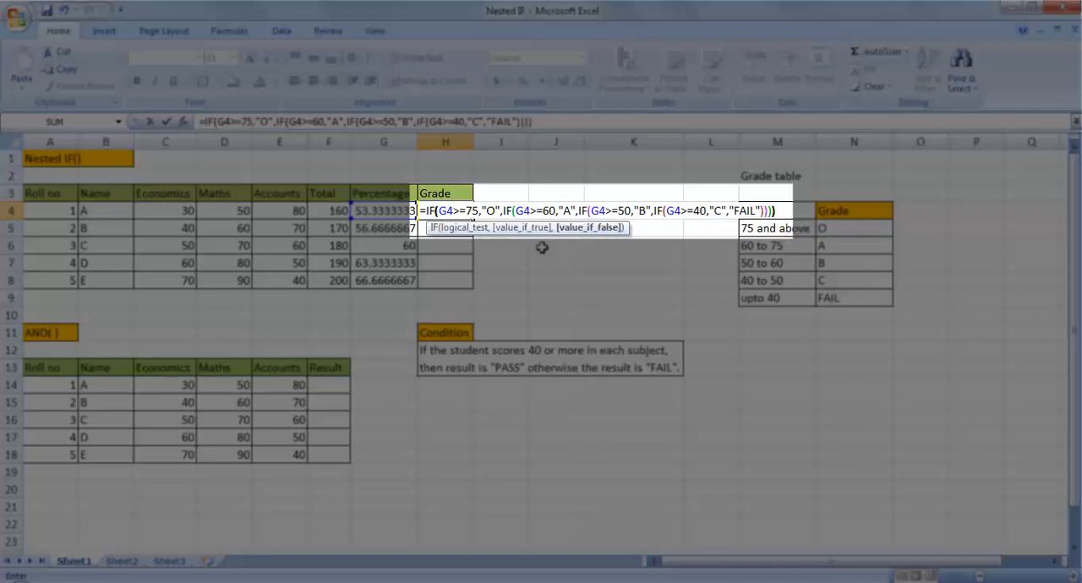
pyautogui.write(')')
pyautogui.press('Return')
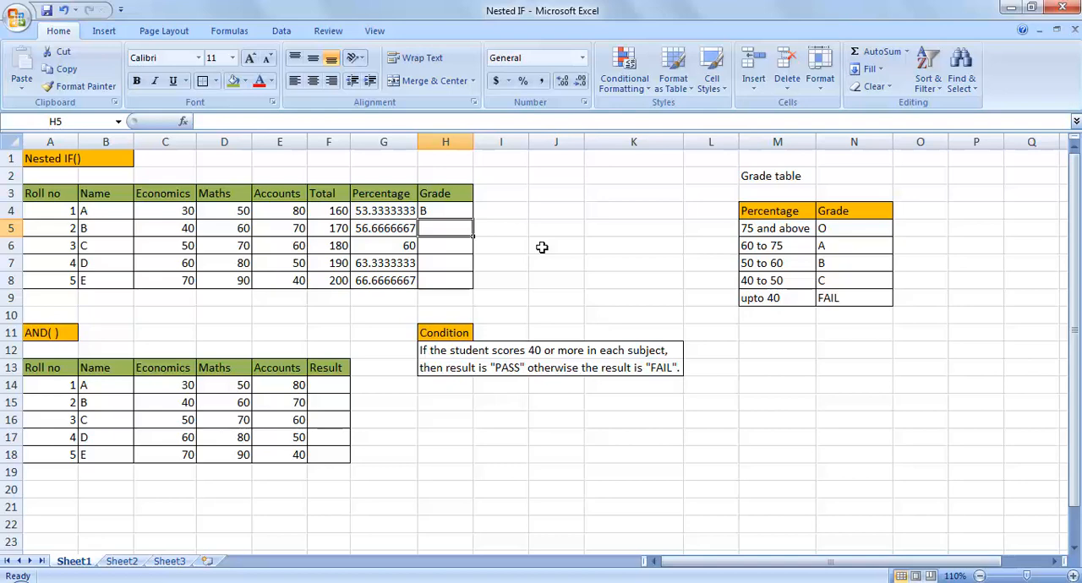
pyautogui.click(753, 269)
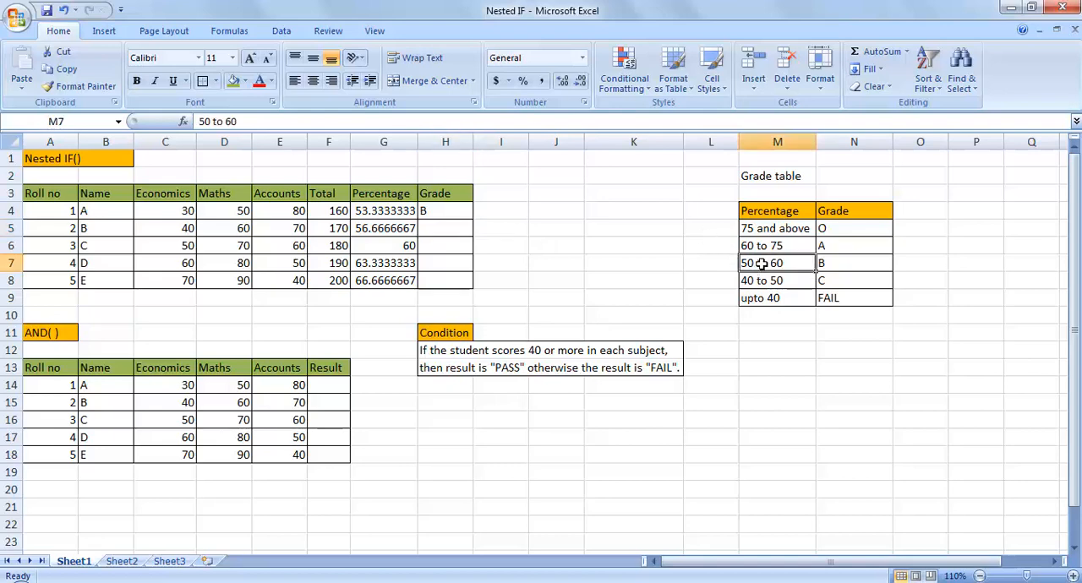
pyautogui.click(847, 263)
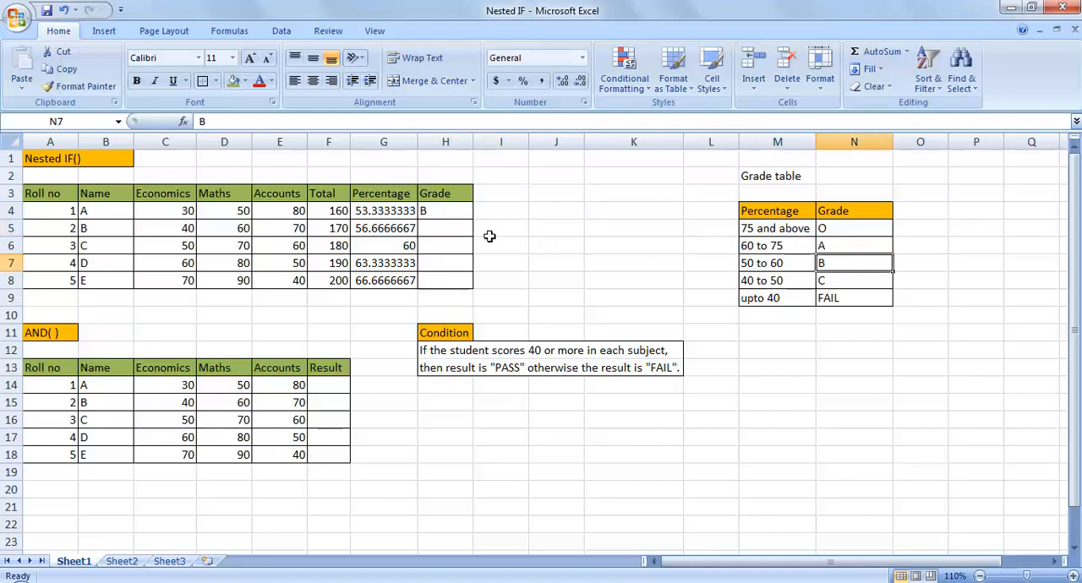
# Begin the second student's grade formula in H5 with =IF(G5>=75,"O" to award grade O
pyautogui.click(455, 227)
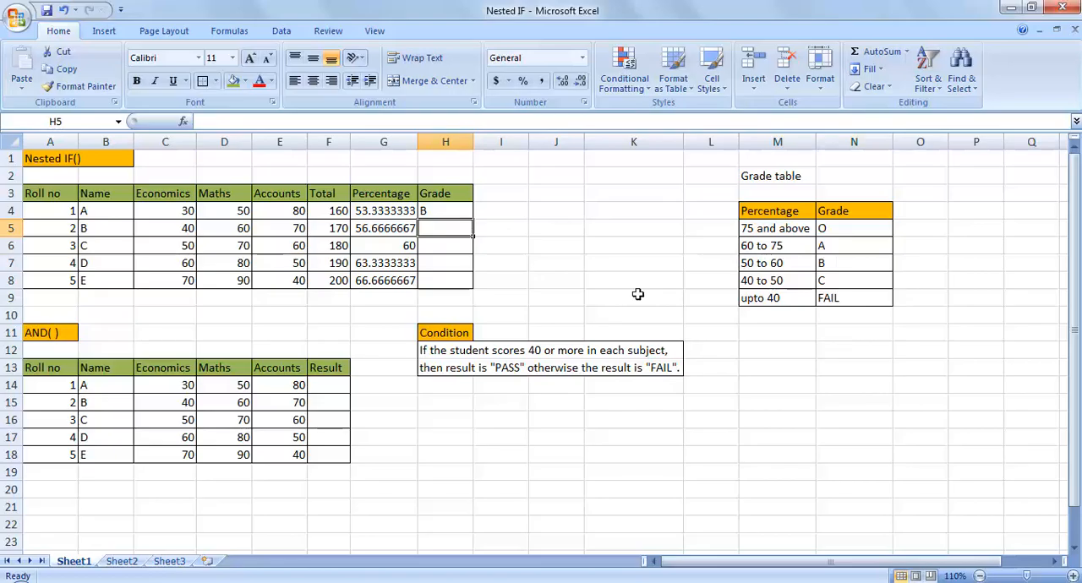
pyautogui.write('=IF(')
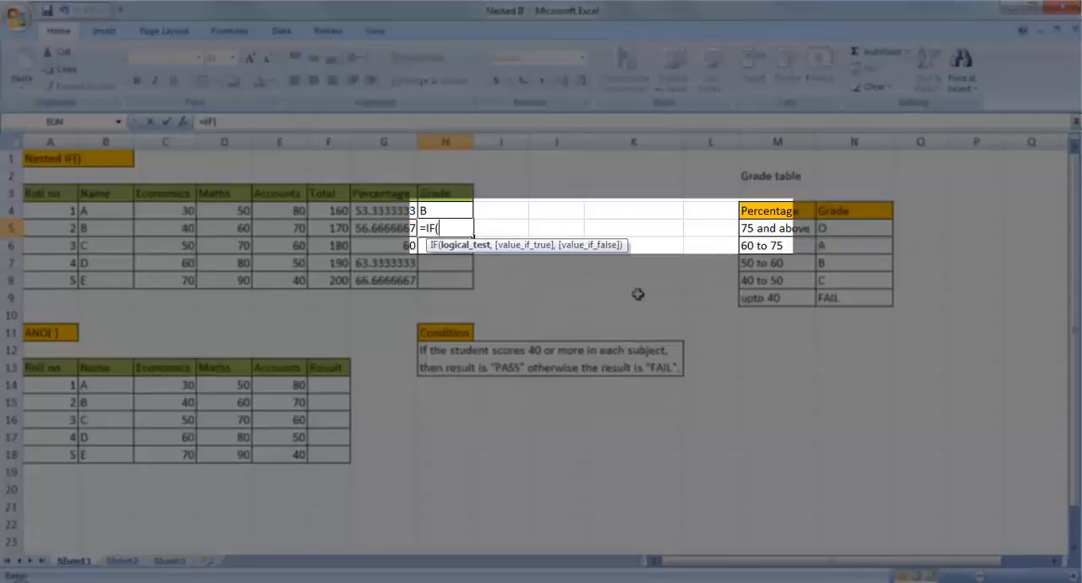
pyautogui.write('G5>=75')
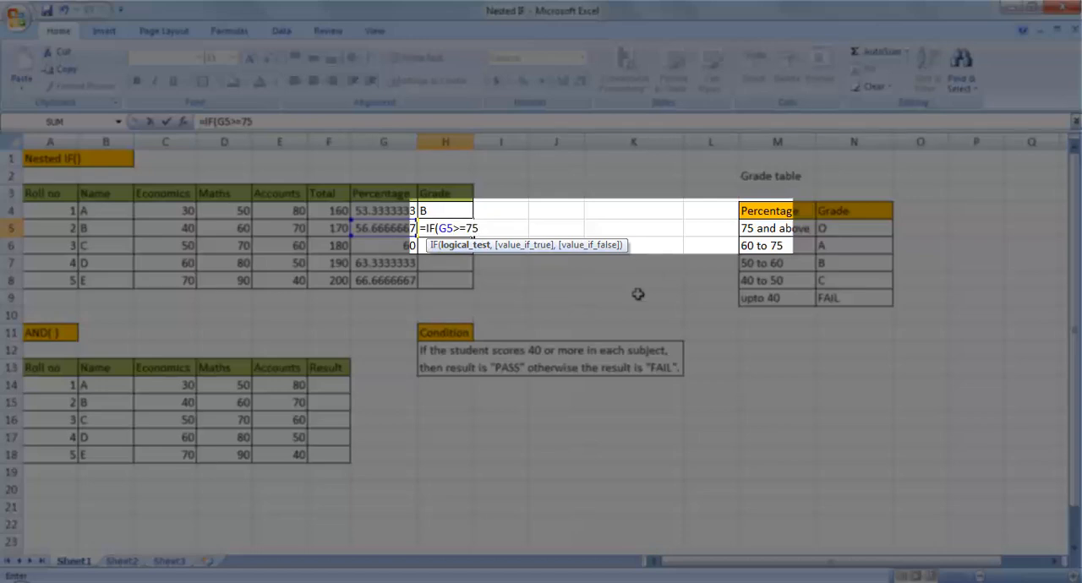
pyautogui.write(',"o')
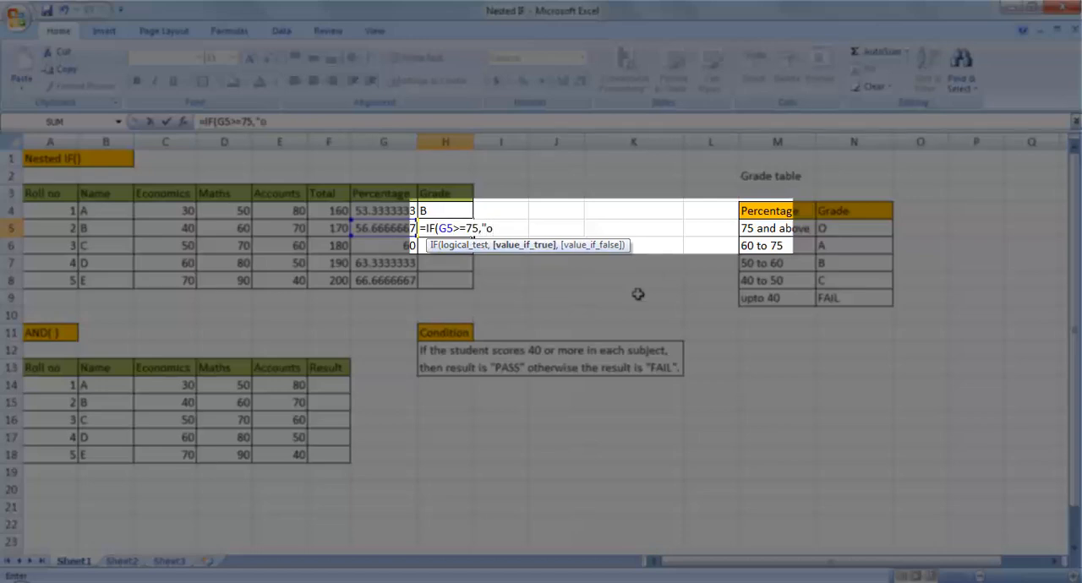
pyautogui.press('BackSpace')
pyautogui.write('O",IF')
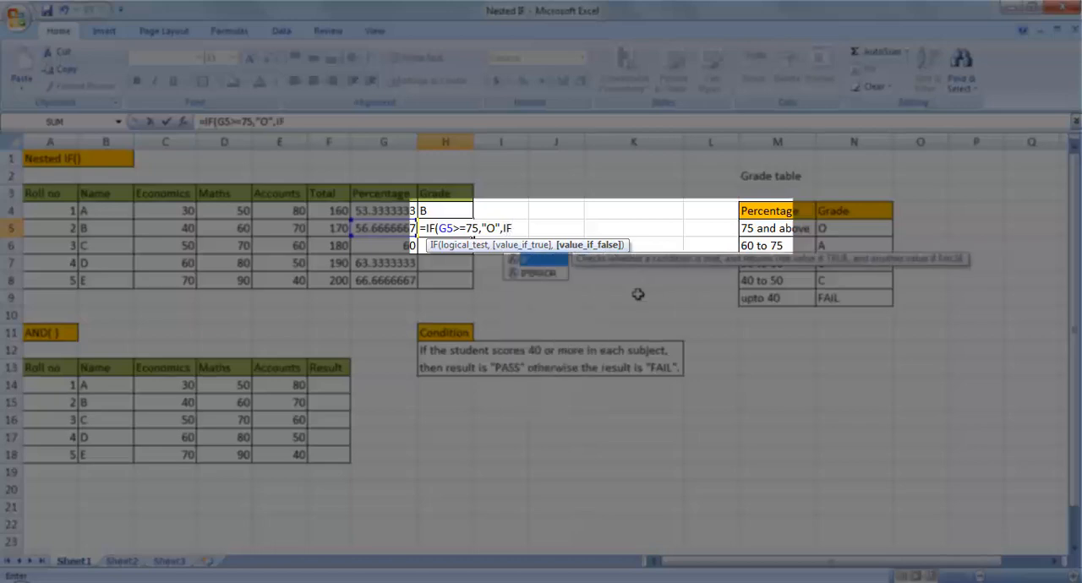
pyautogui.write('(G5')
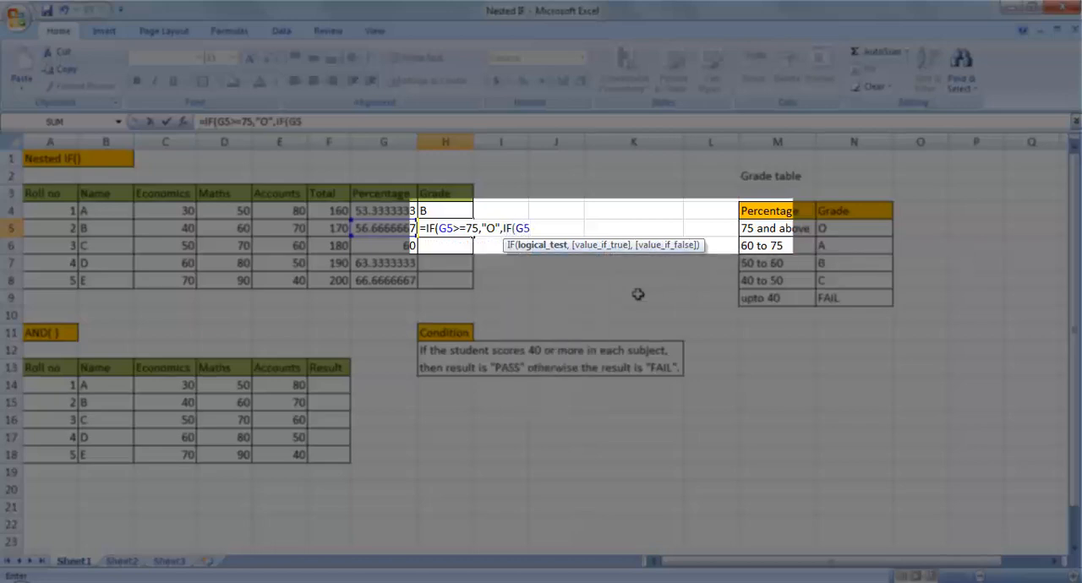
pyautogui.write('>=60,')
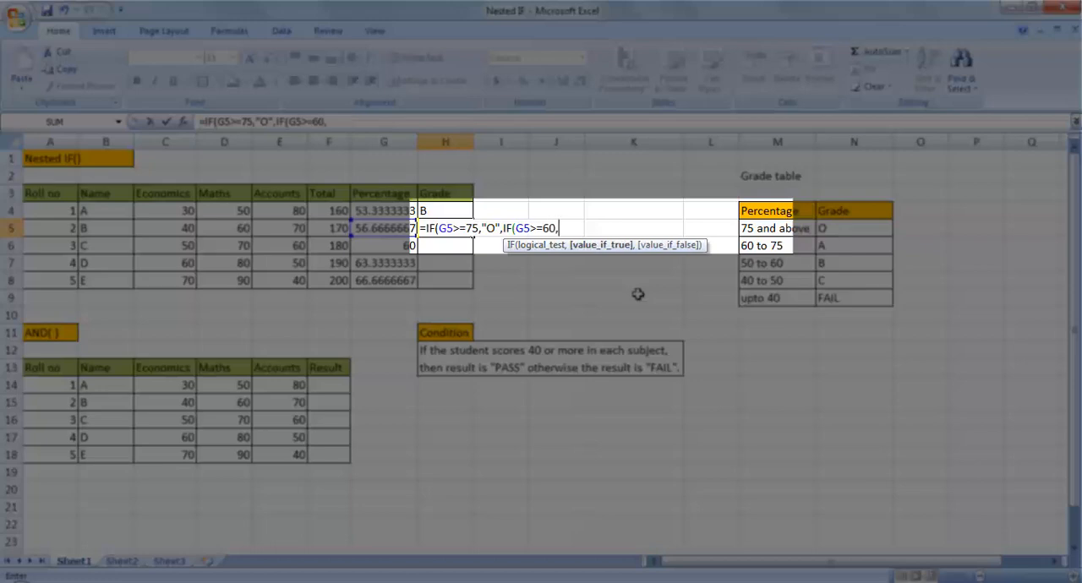
pyautogui.write('"A",IF')
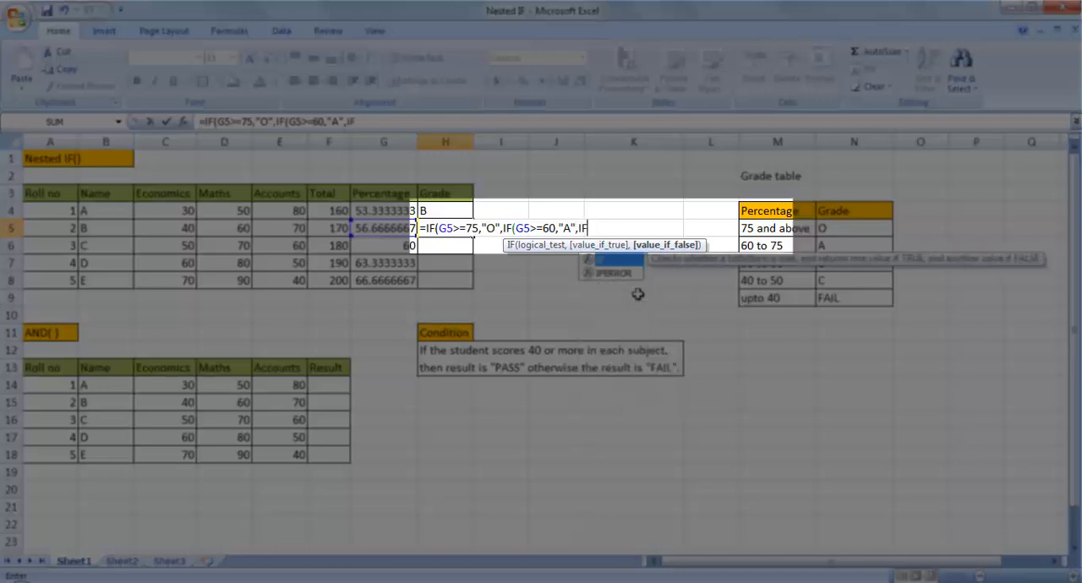
pyautogui.write('(G')
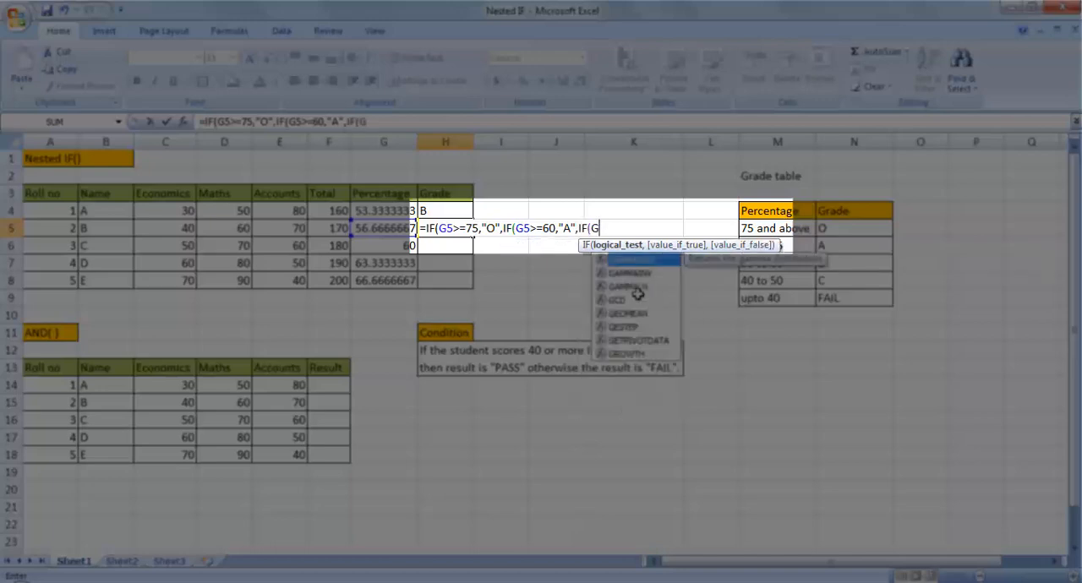
pyautogui.write('5>=')
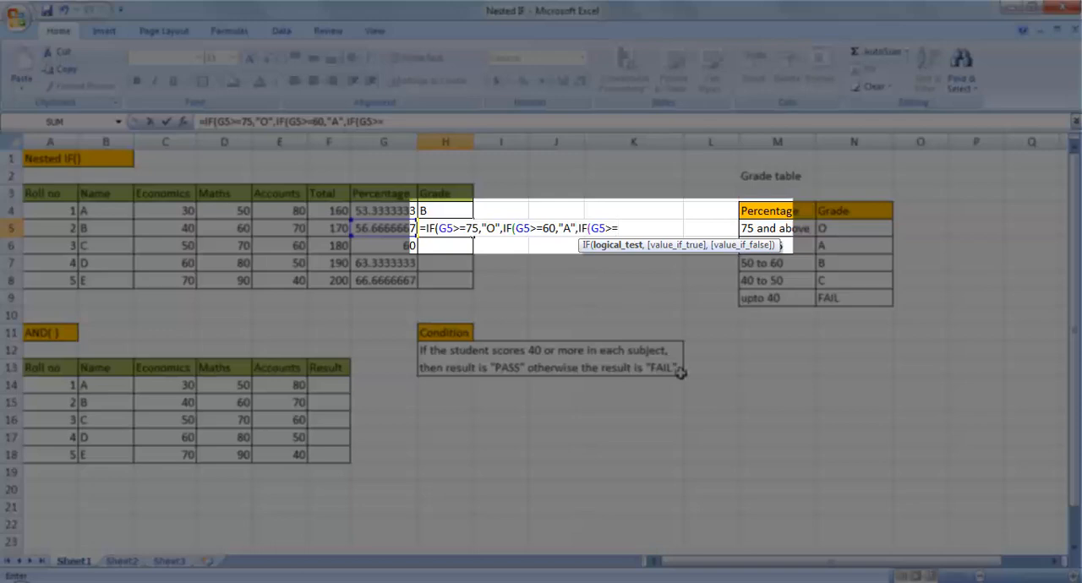
pyautogui.write('50,')
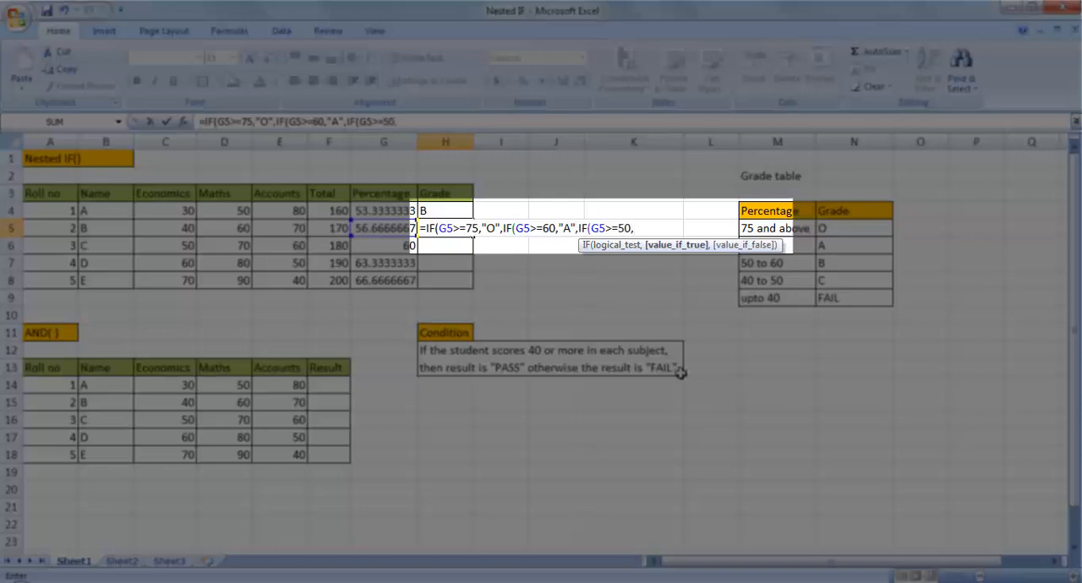
pyautogui.write('"B",IF')
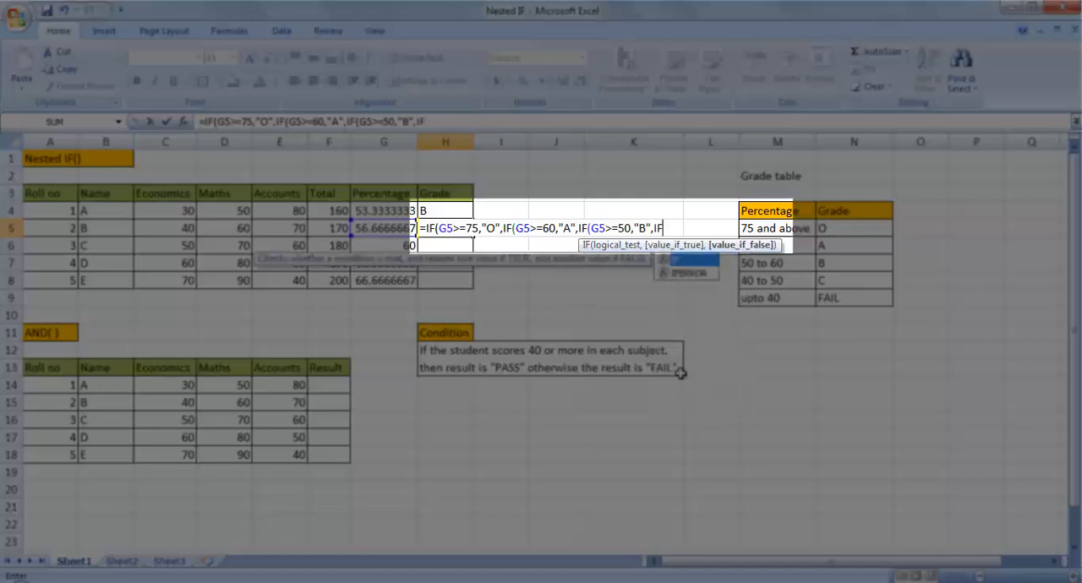
pyautogui.write('(G5')
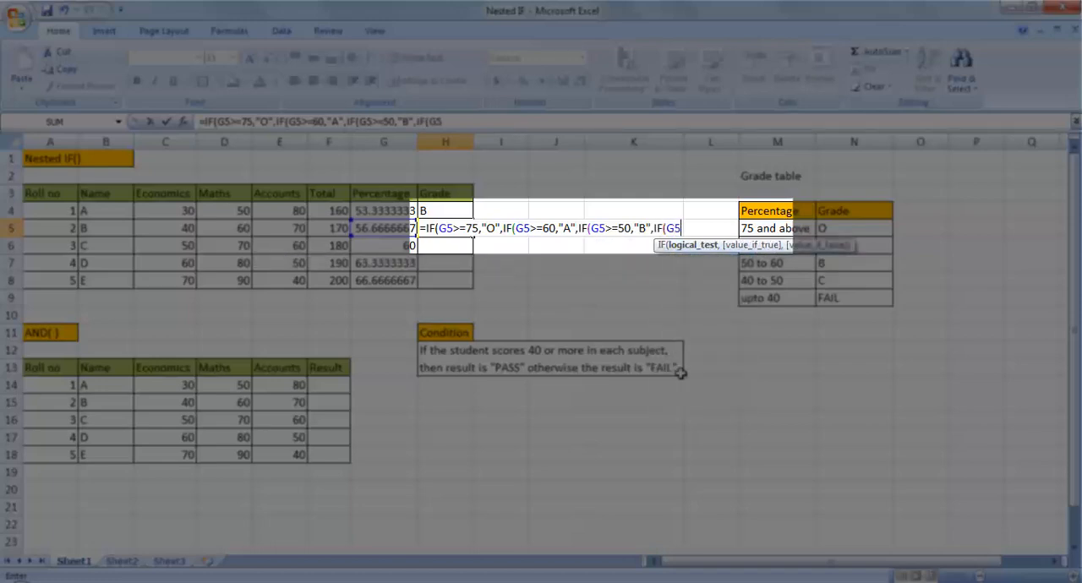
pyautogui.write('>=40,"C')
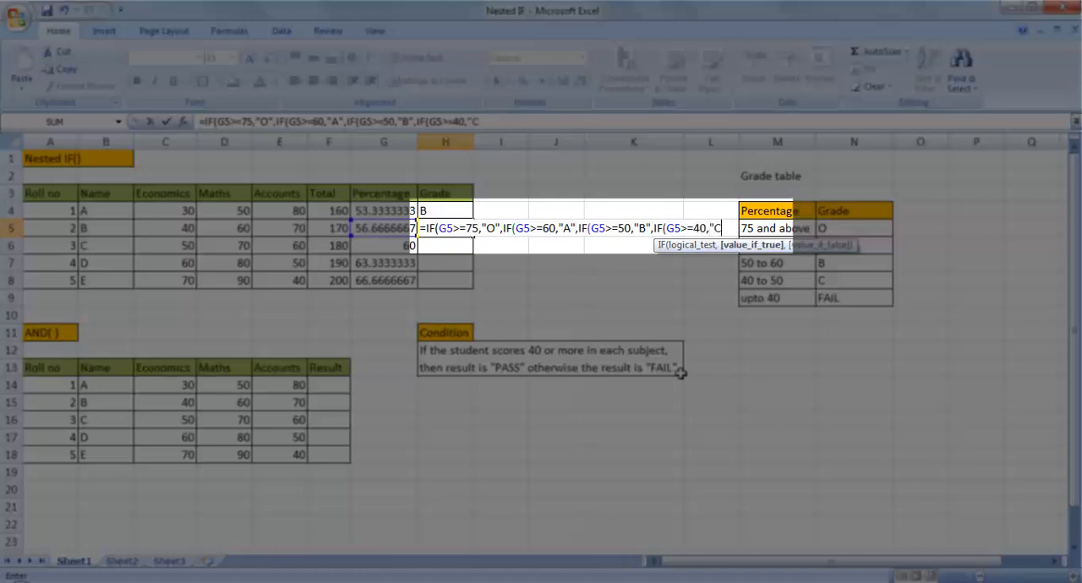
pyautogui.write('",')
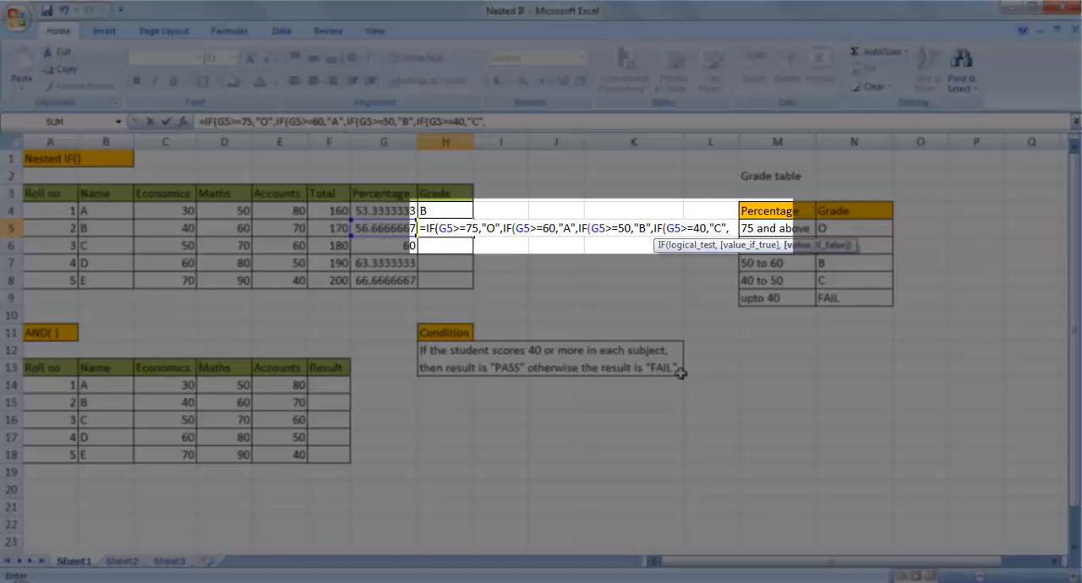
pyautogui.write('"FAIL')
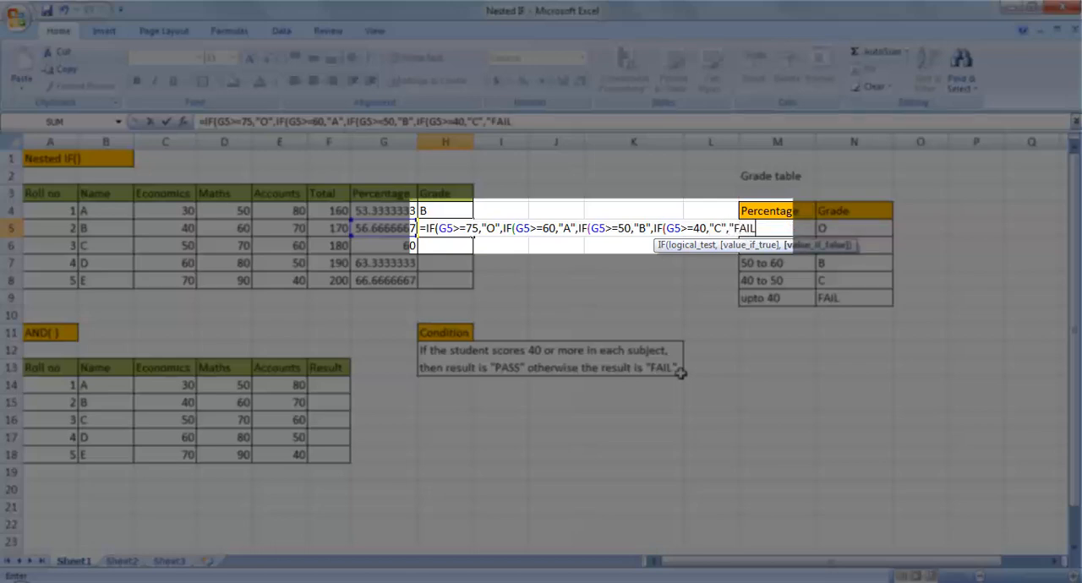
pyautogui.write('"))))')
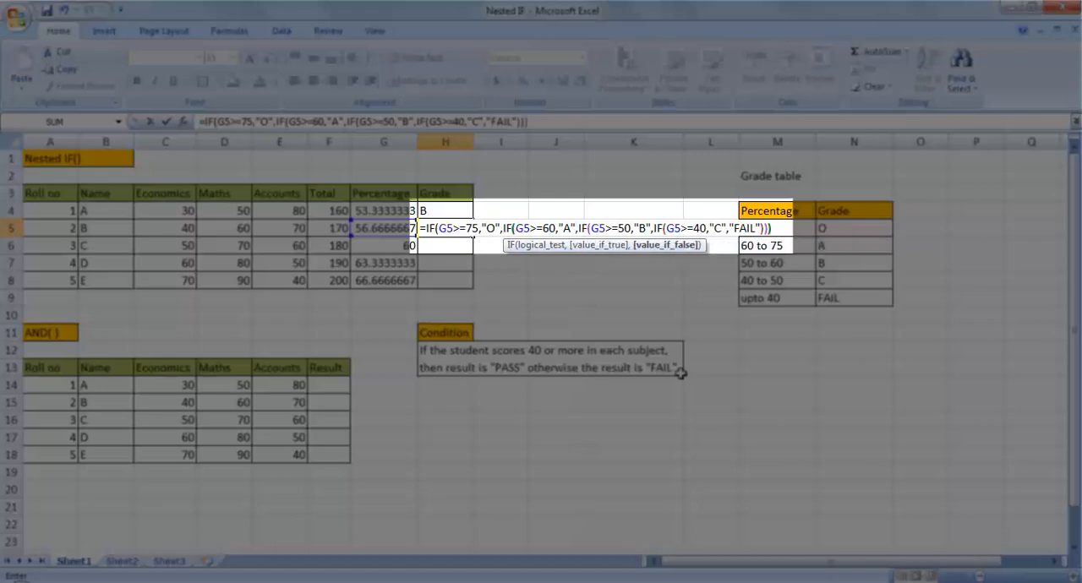
# Complete the H5 formula with "FAIL" as the final result and four closing parentheses
pyautogui.press('Return')
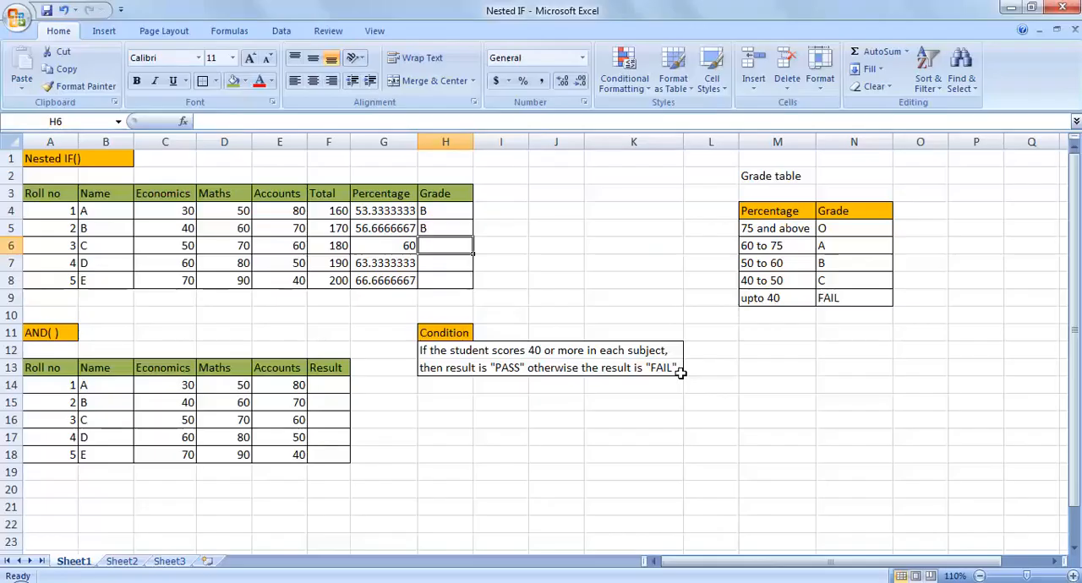
# Copy the grade formula from H5 down through H8 for the remaining students
pyautogui.click(431, 230)
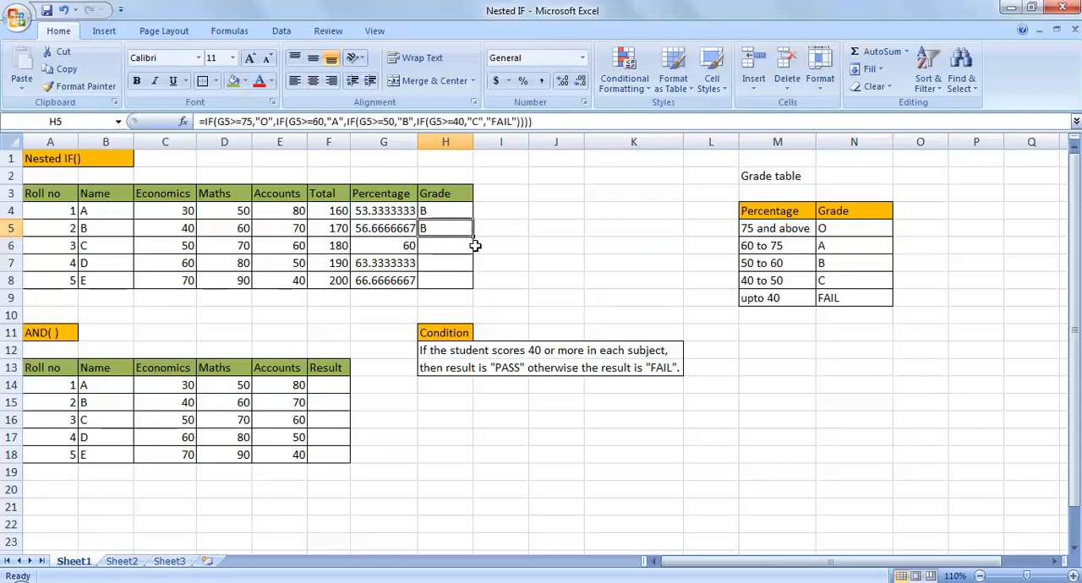
pyautogui.moveTo(468, 229); pyautogui.dragTo(472, 292)
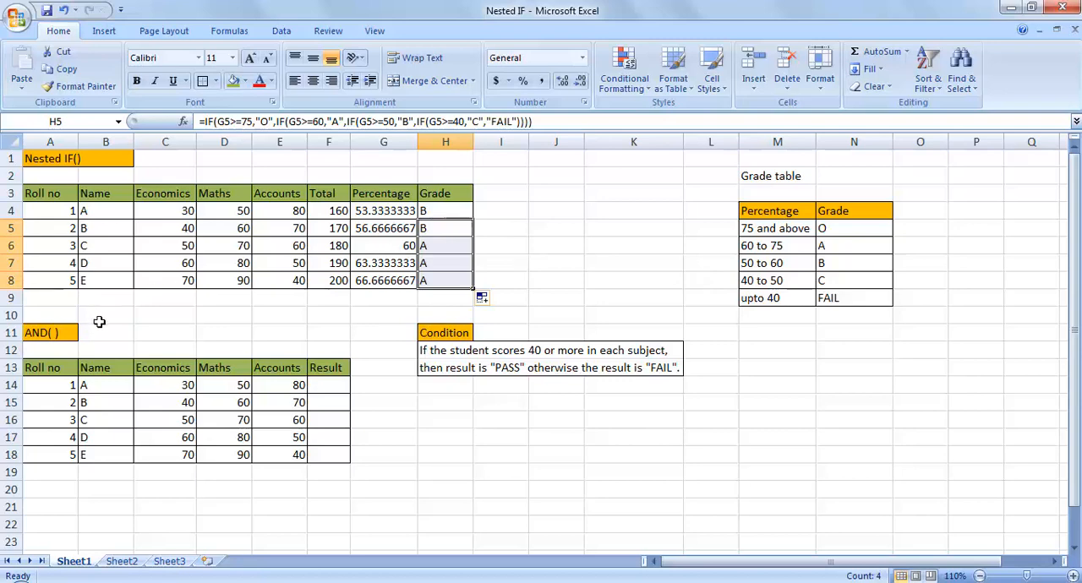
# Start the F14 formula with =IF(AND(C14>=40, to test the first student's Economics mark in the AND() table
pyautogui.click(334, 384)
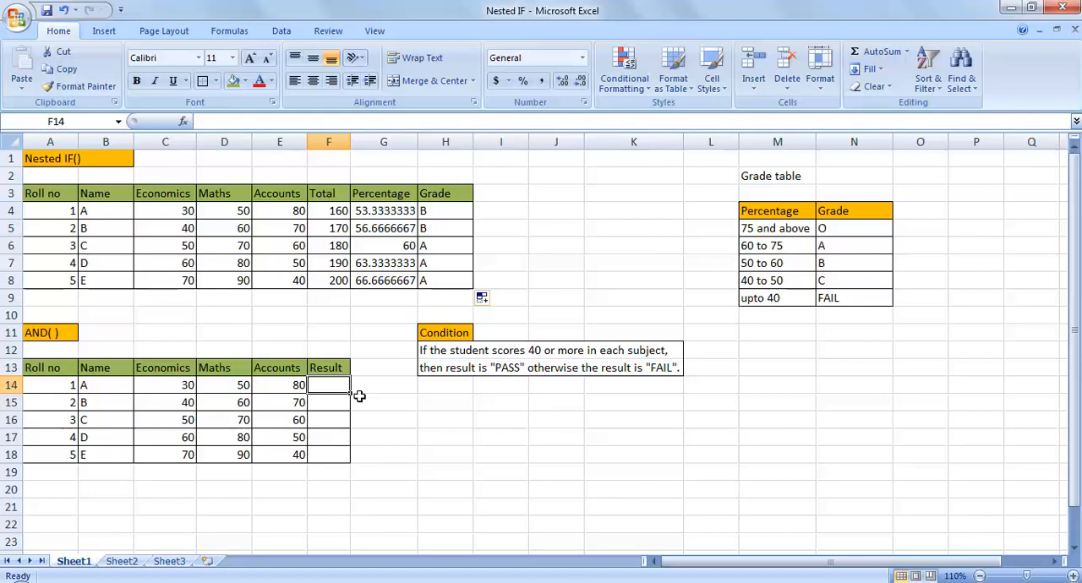
pyautogui.write('=IF')
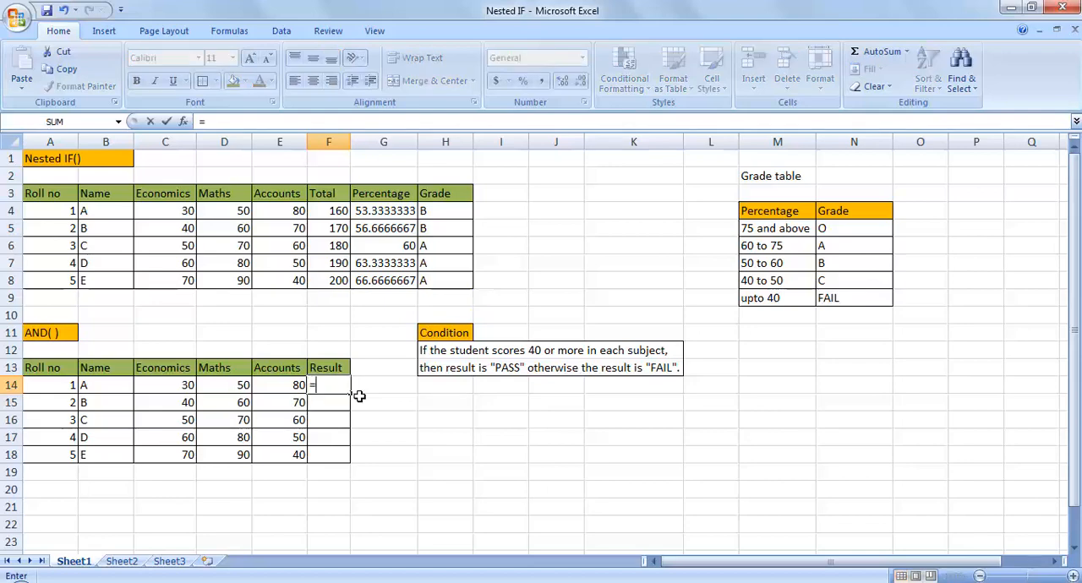
pyautogui.write('(')
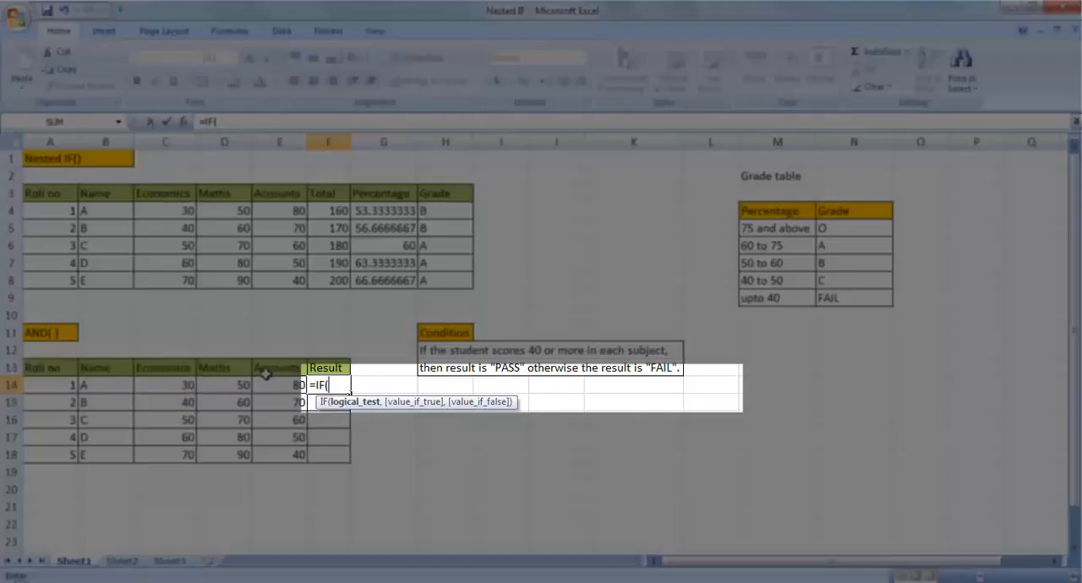
pyautogui.write('AND(')
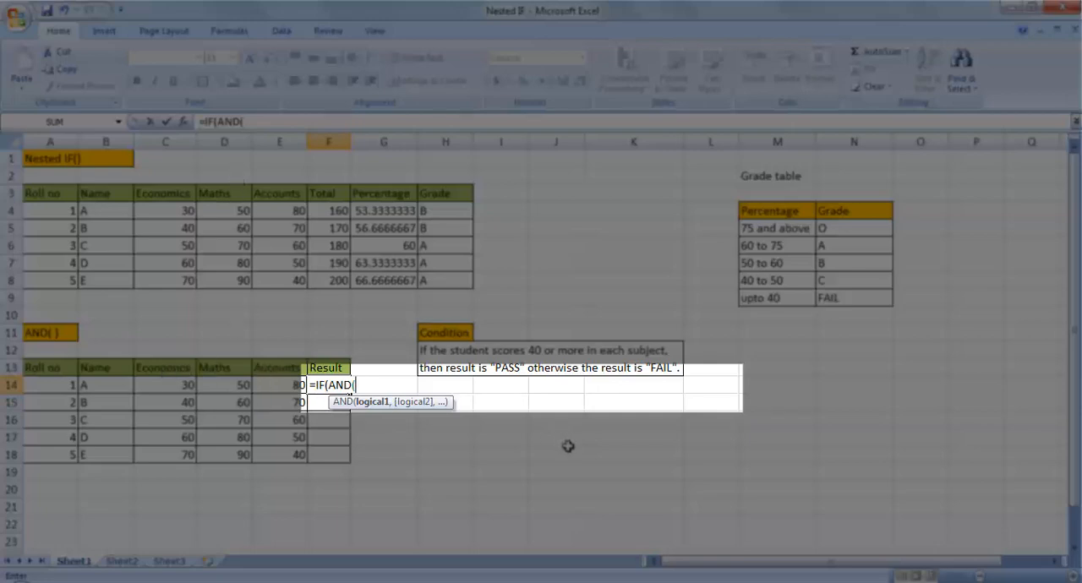
pyautogui.write('C14')
pyautogui.write('>=40')
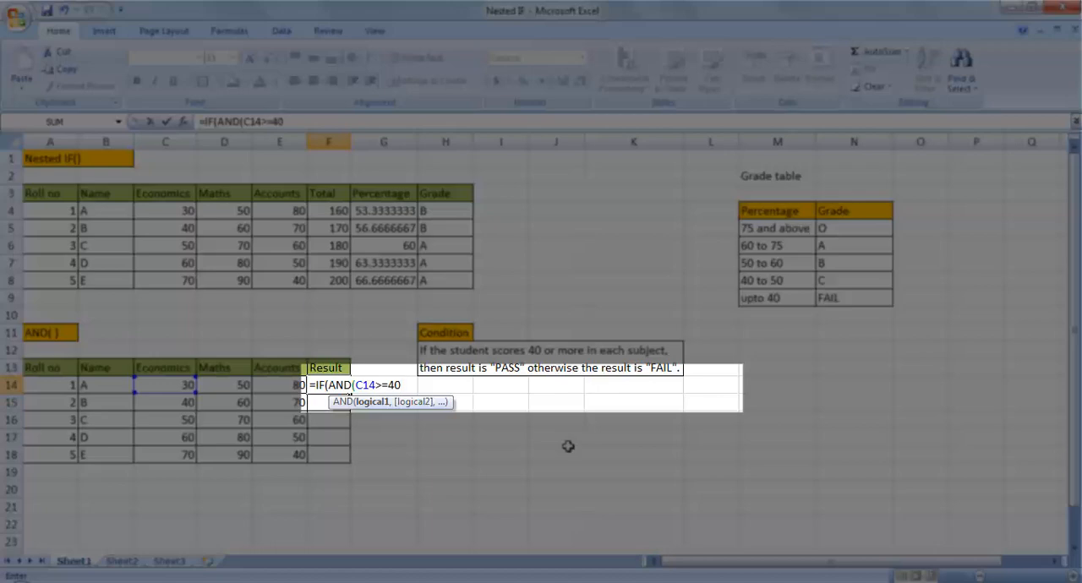
pyautogui.write(',')
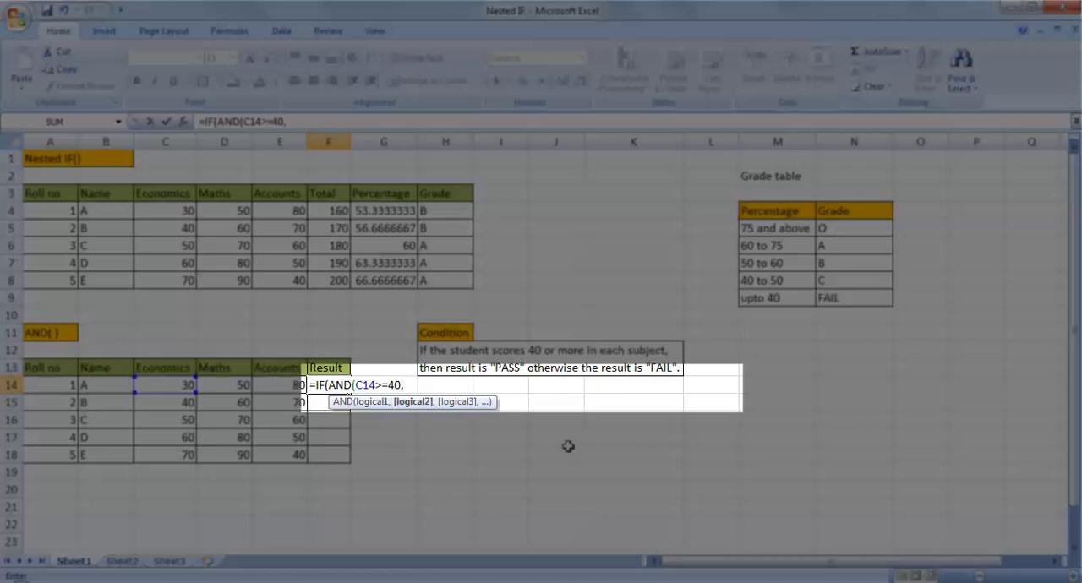
pyautogui.write('C15')
# Add D14>=40, as the second AND condition in the F14 formula to test the Maths mark
pyautogui.press('BackSpace')
pyautogui.press('BackSpace')
pyautogui.press('BackSpace')
pyautogui.write('D')
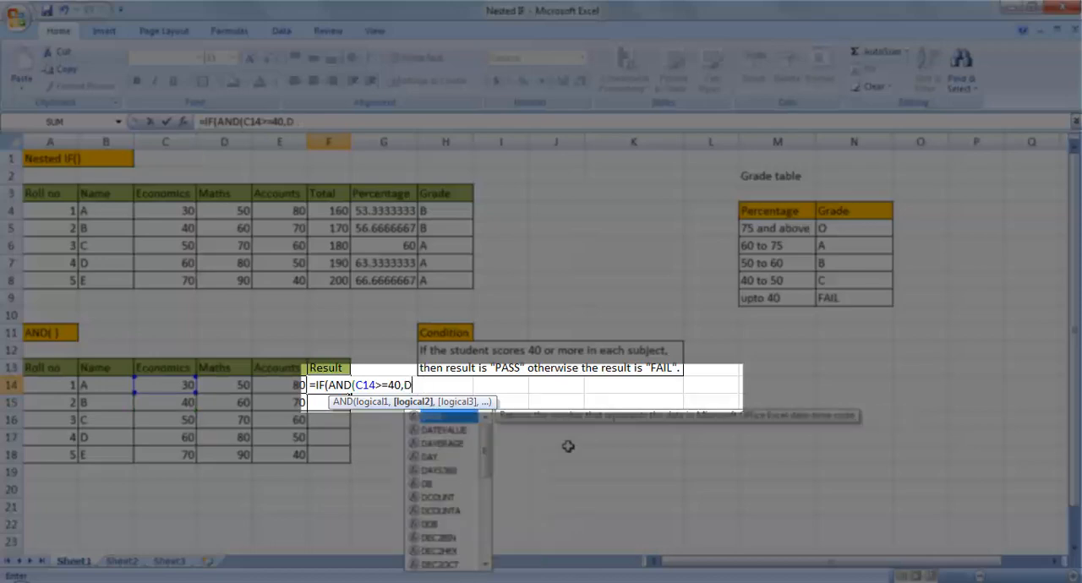
pyautogui.write('14')
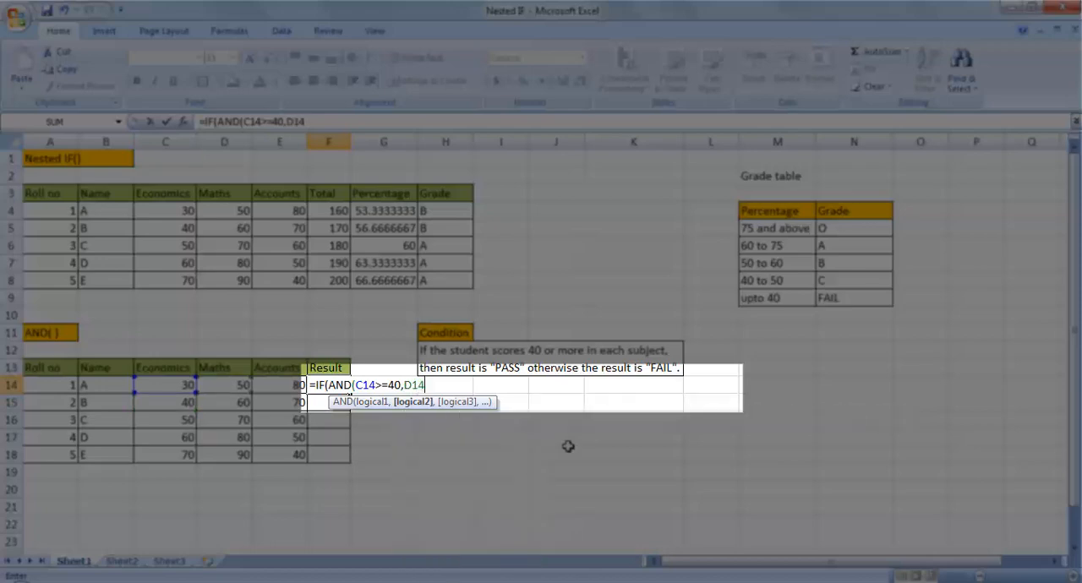
pyautogui.write('>=40,')
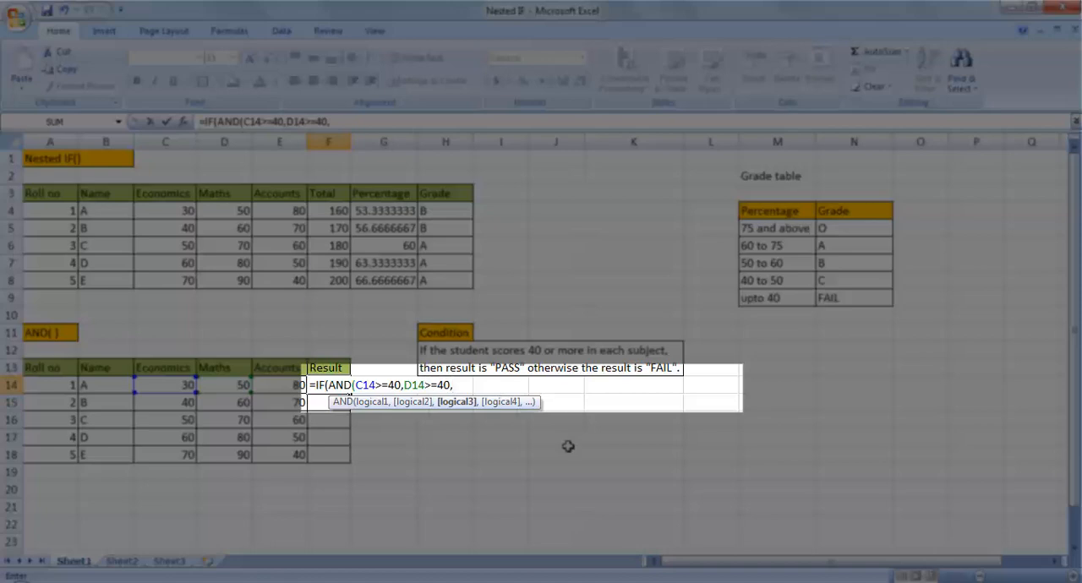
pyautogui.write('E14>=40')
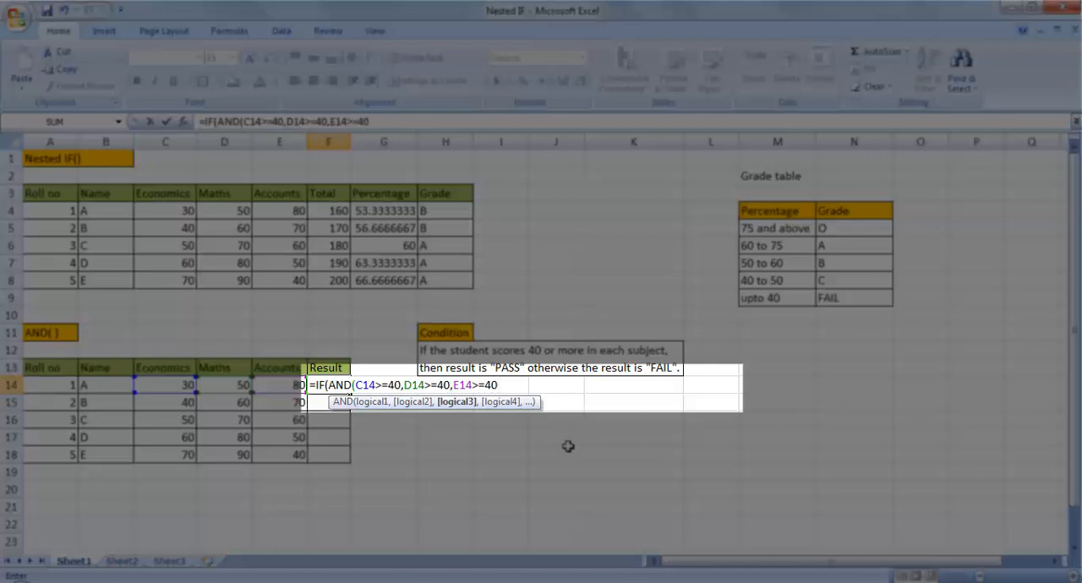
pyautogui.write(')')
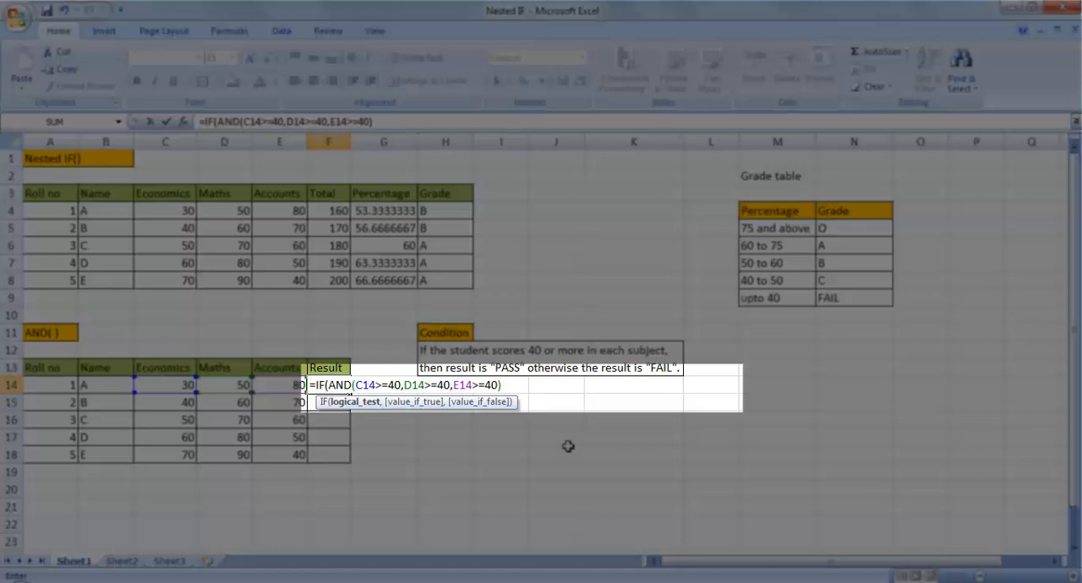
pyautogui.write(',')
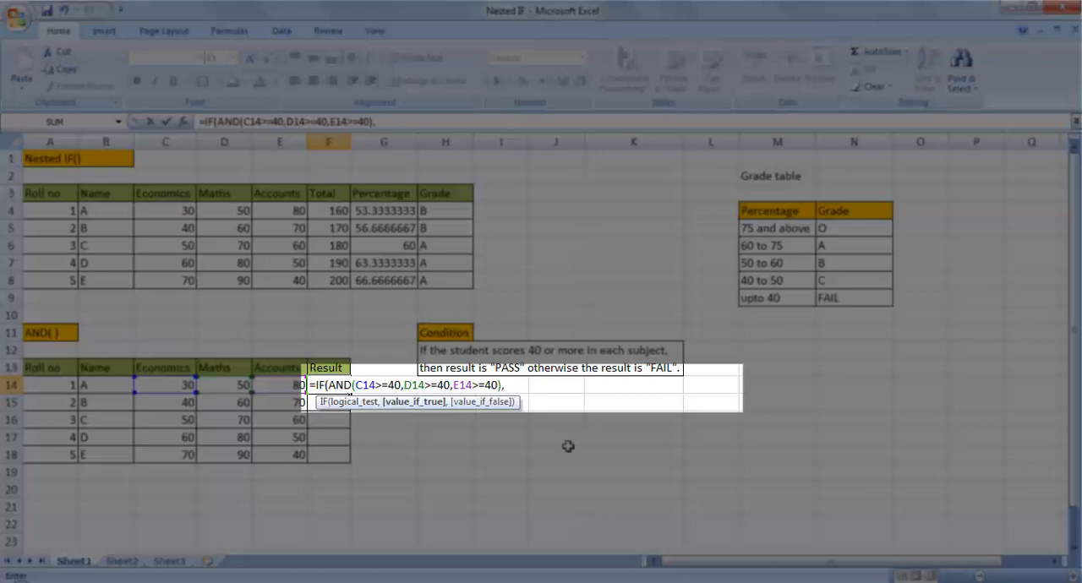
pyautogui.write('"')
# Complete the F14 formula with "PASS" as the true value and "FAIL" as the false value
pyautogui.write('PASS","FA')
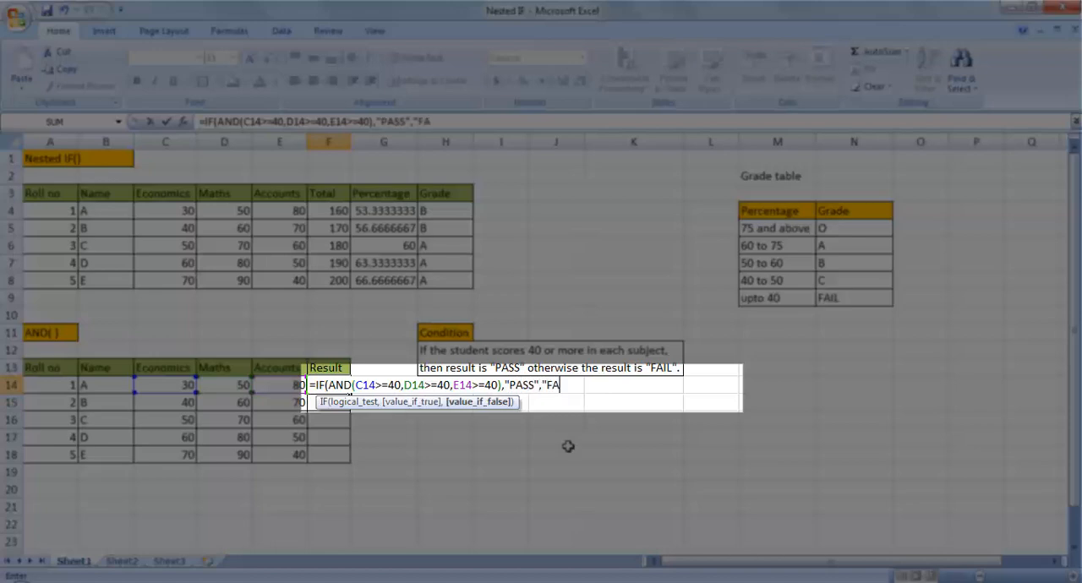
pyautogui.write('IL"')
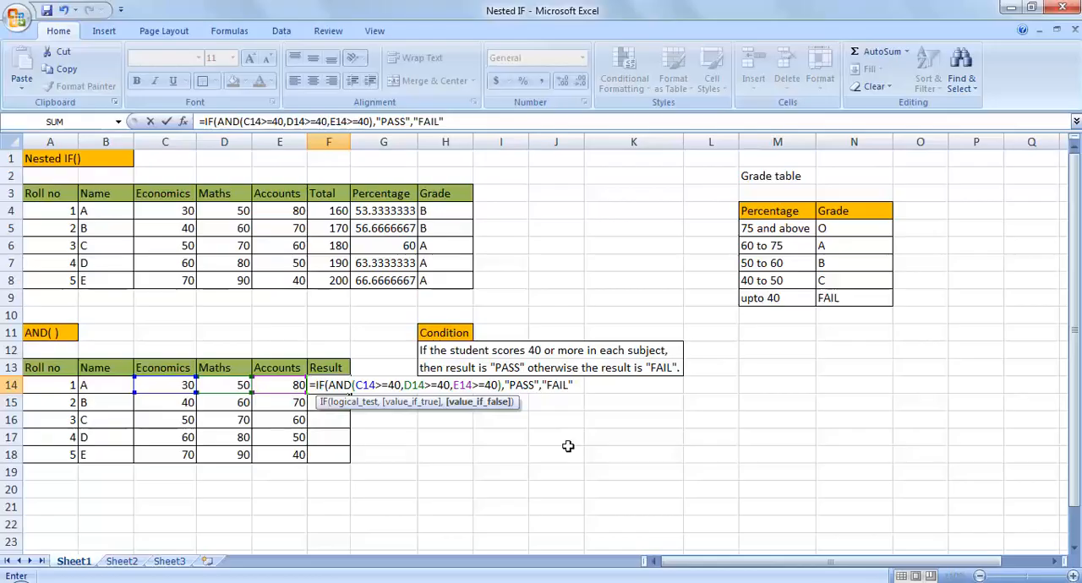
pyautogui.write(')')
pyautogui.press('Return')
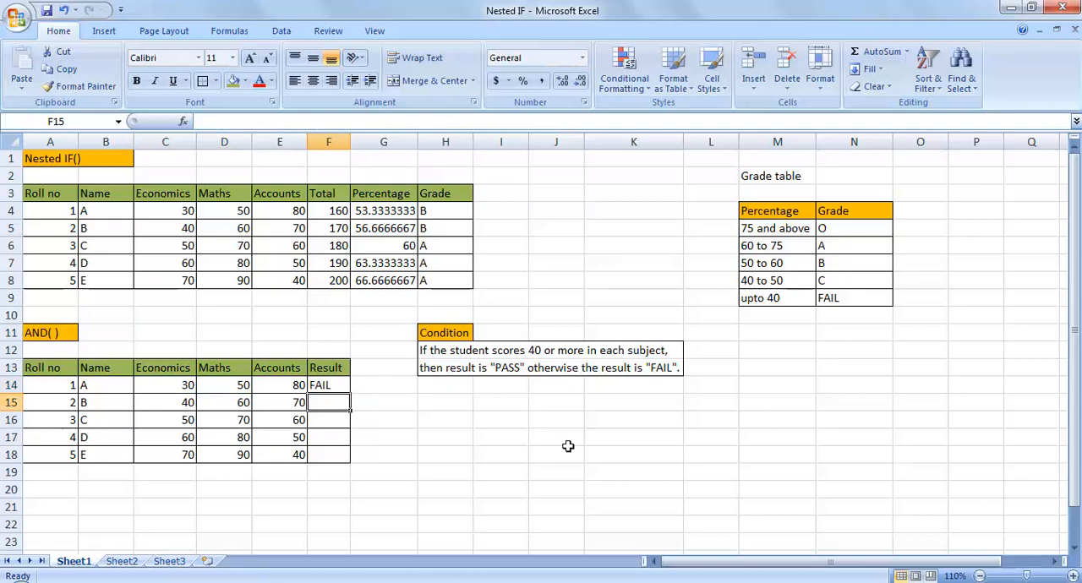
# Examine the first student's Economics mark in C14 that the result in F14 depends on
pyautogui.press('Up')
pyautogui.press('Left')
pyautogui.press('Left')
pyautogui.press('Left')
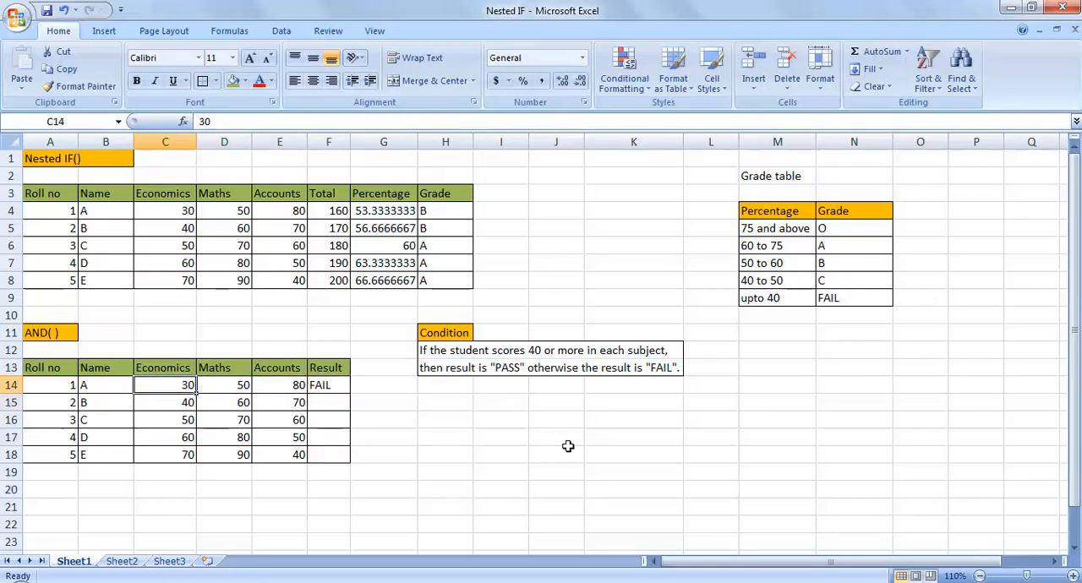
pyautogui.press('Down')
pyautogui.press('Right')
pyautogui.press('Right')
pyautogui.press('Right')
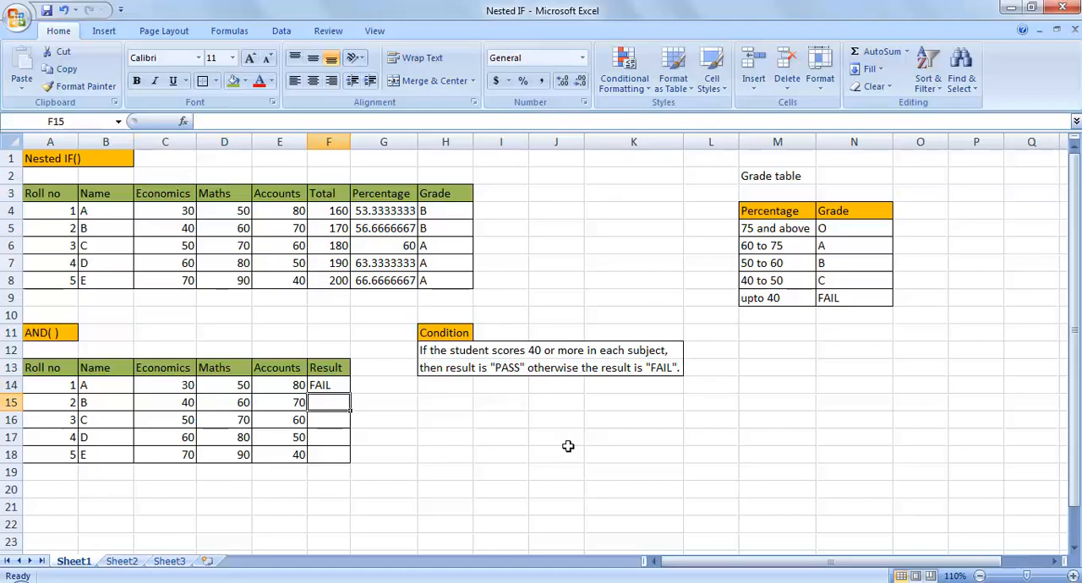
# Start the F15 formula with =IF(AND(C15>=40, to test the second student's Economics mark
pyautogui.write('=IF')
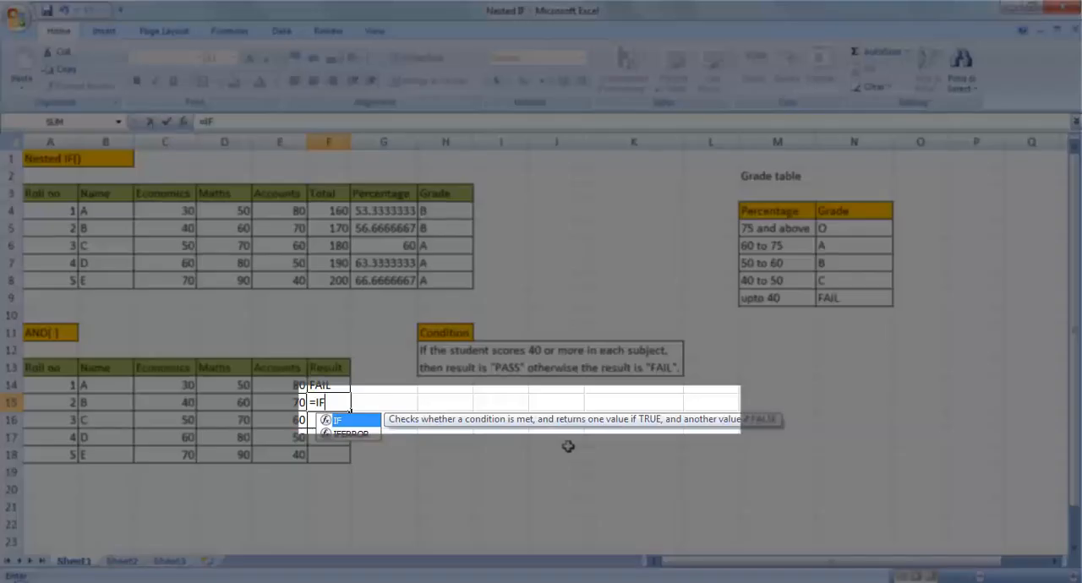
pyautogui.write('(AND(')
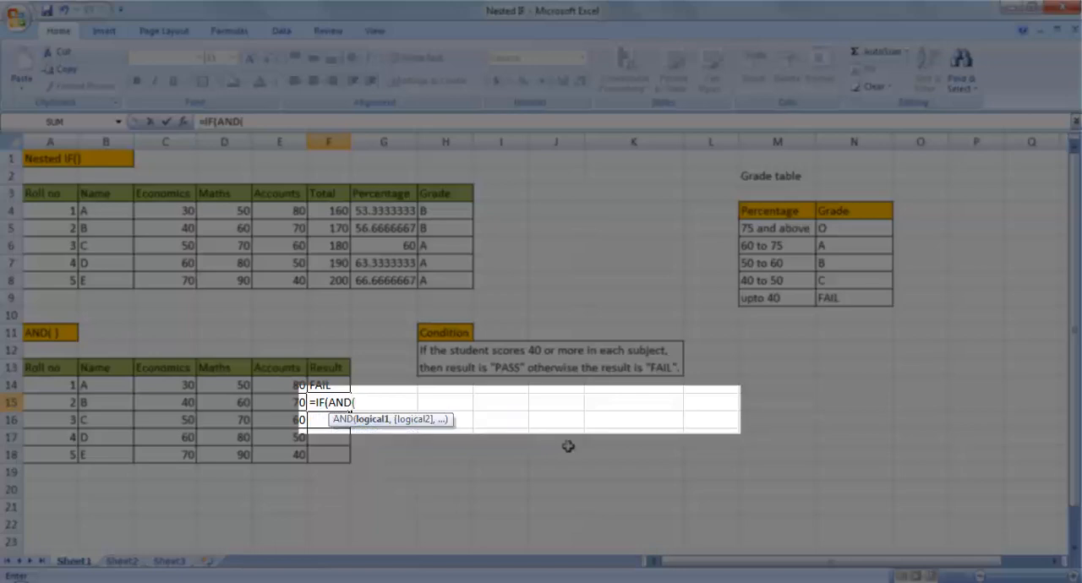
pyautogui.write('C15>=40')
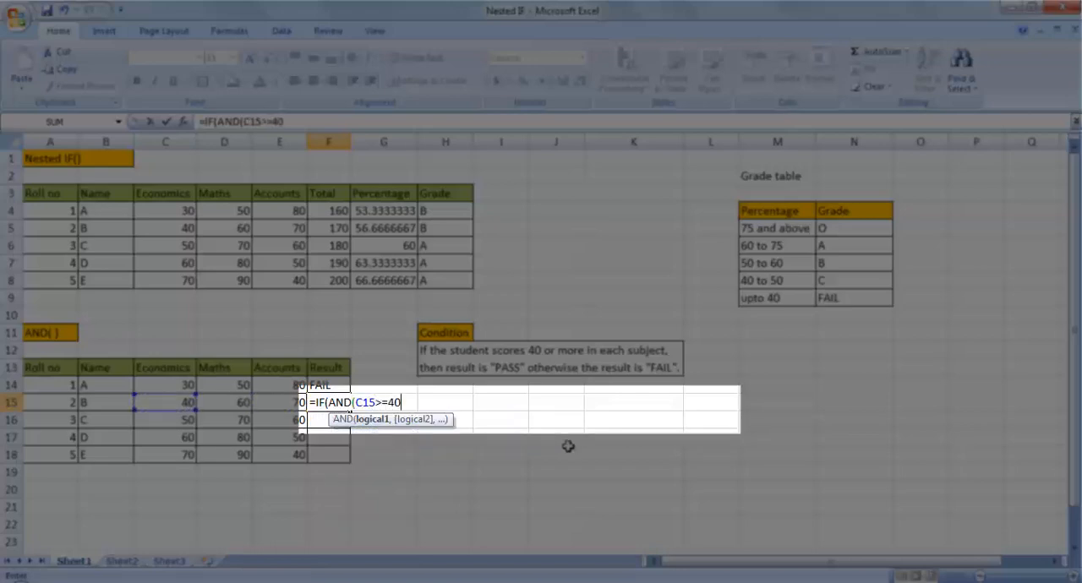
pyautogui.write(',D')
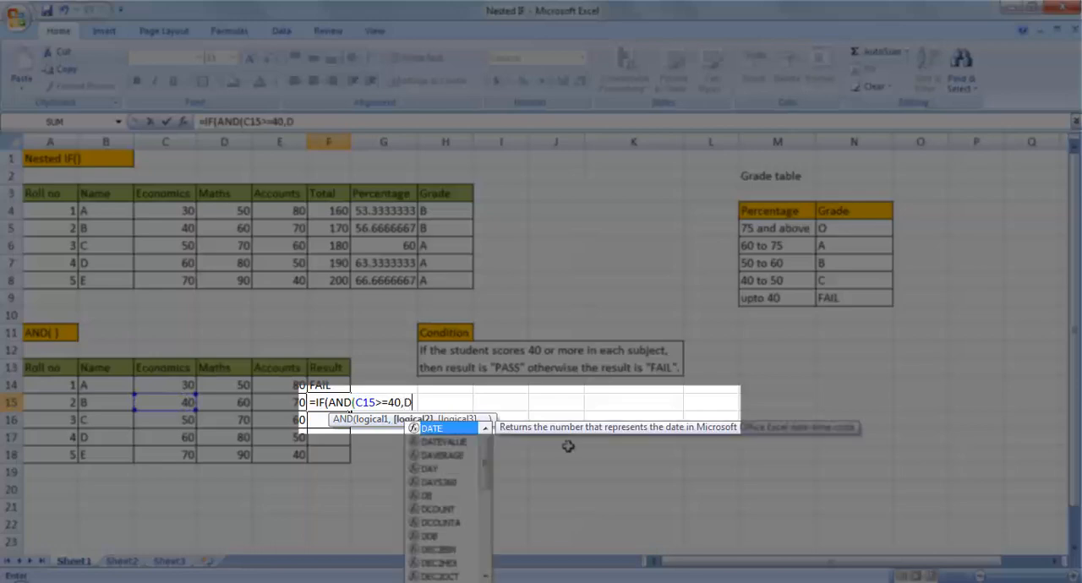
pyautogui.write('15>=40')
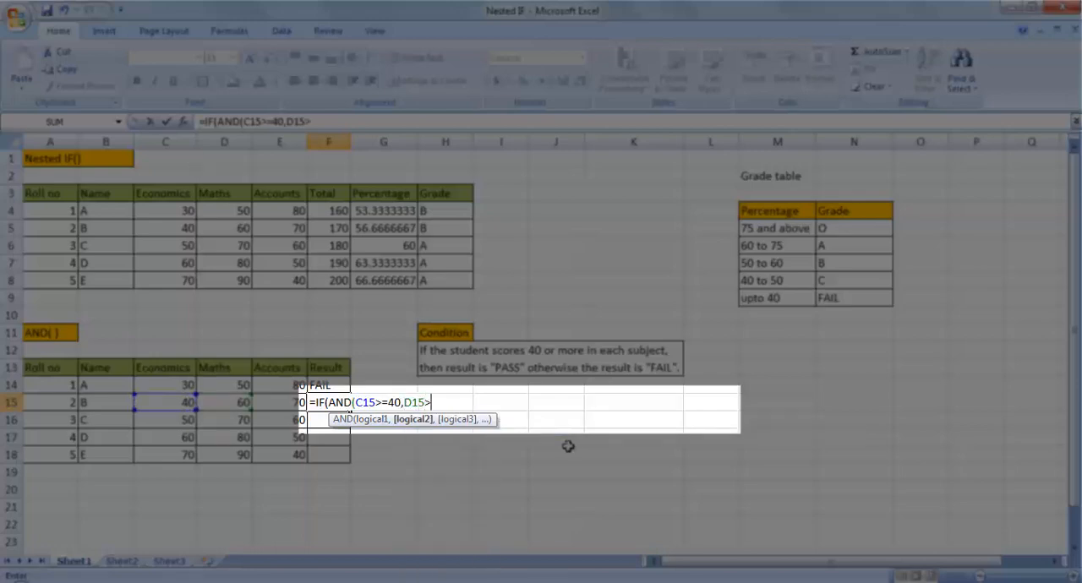
pyautogui.write(',')
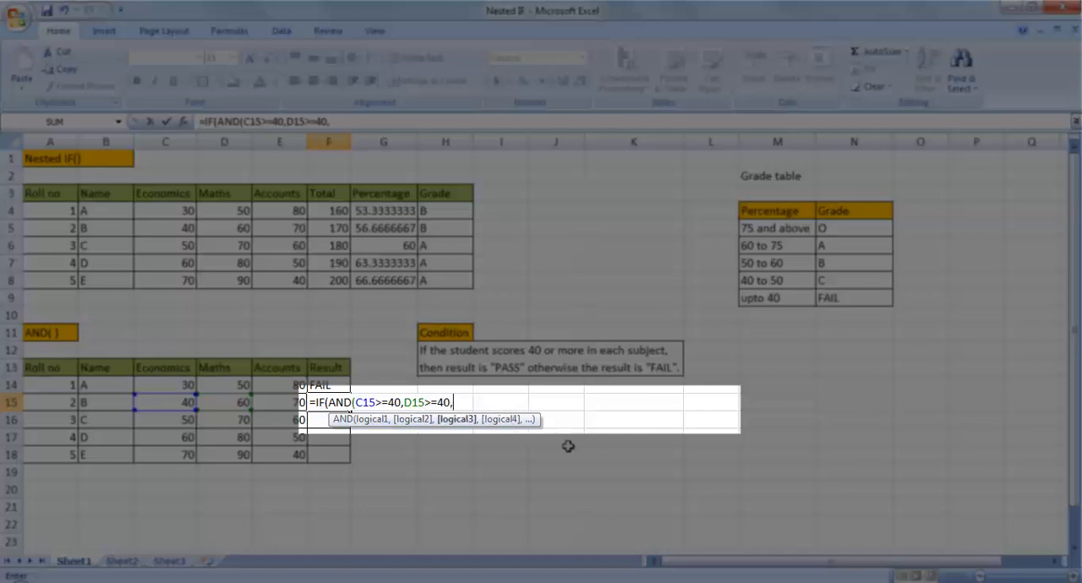
pyautogui.write('E')
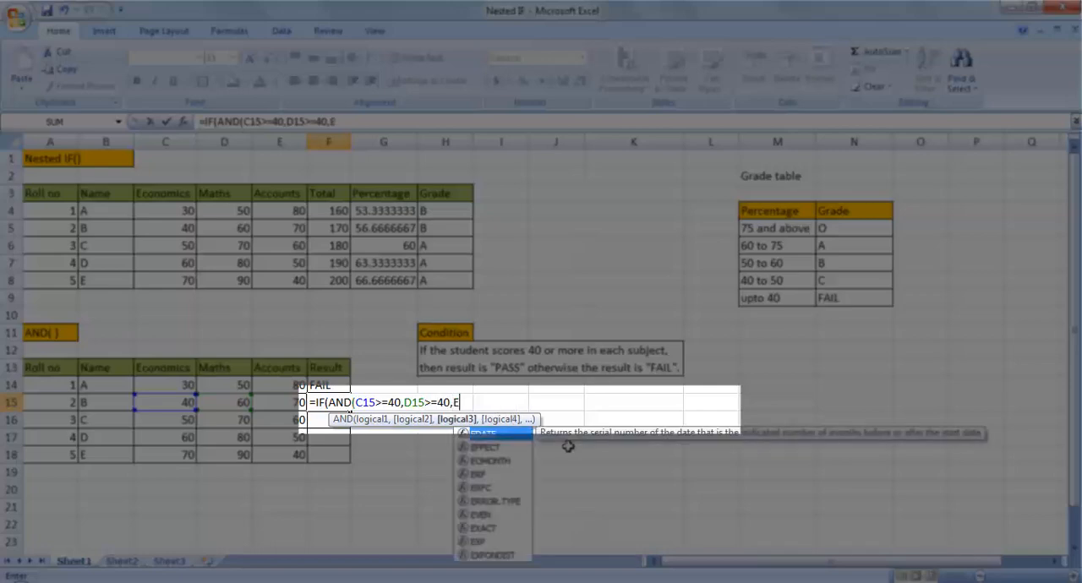
pyautogui.write('15>=40')
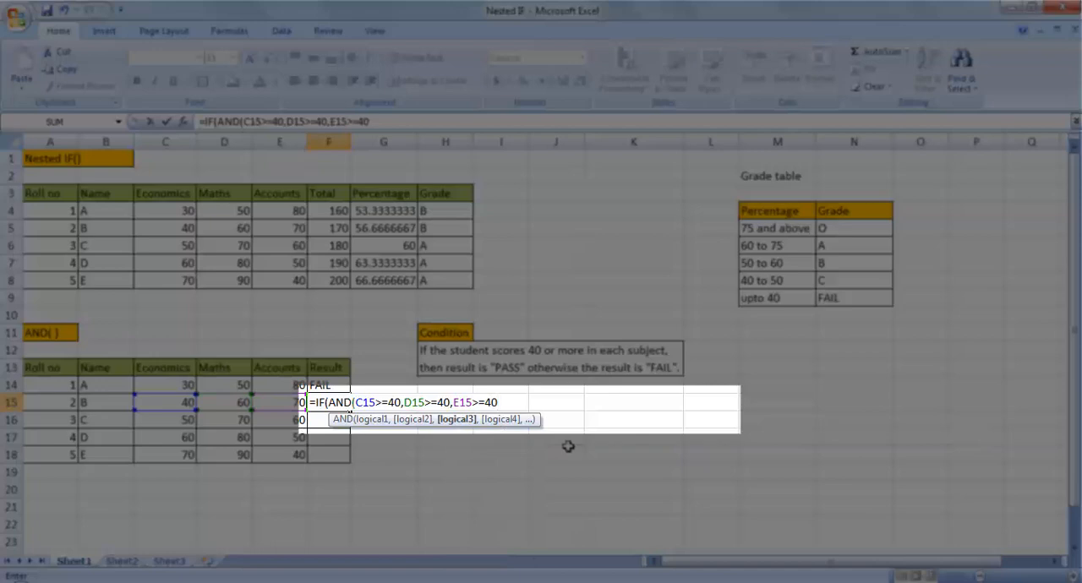
pyautogui.write('),')
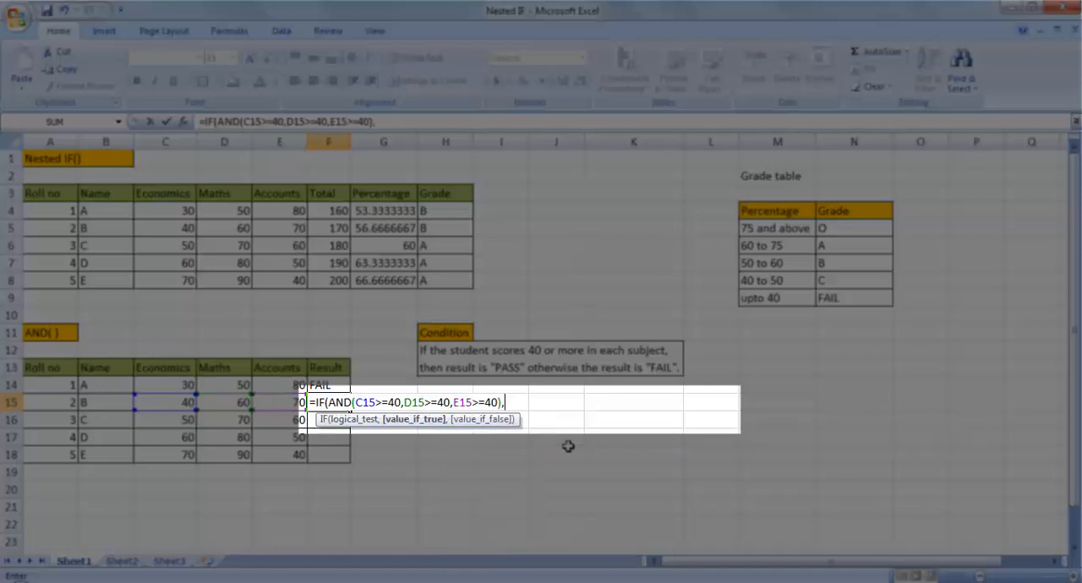
pyautogui.write('"PASS","FAIL")')
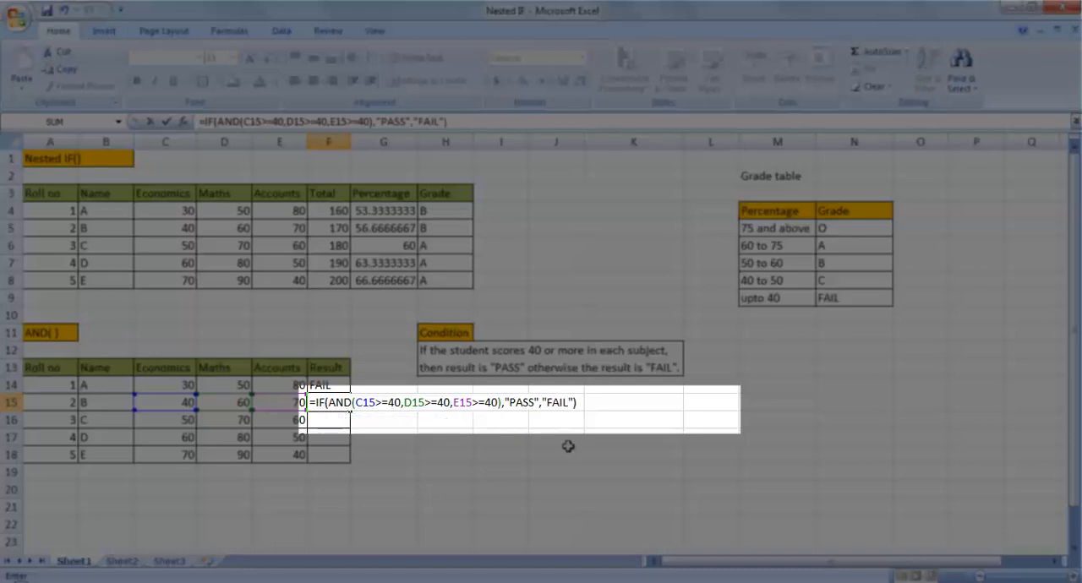
# Close the AND function in F15 and complete the formula with "PASS" and "FAIL" as the true and false values
pyautogui.press('Return')
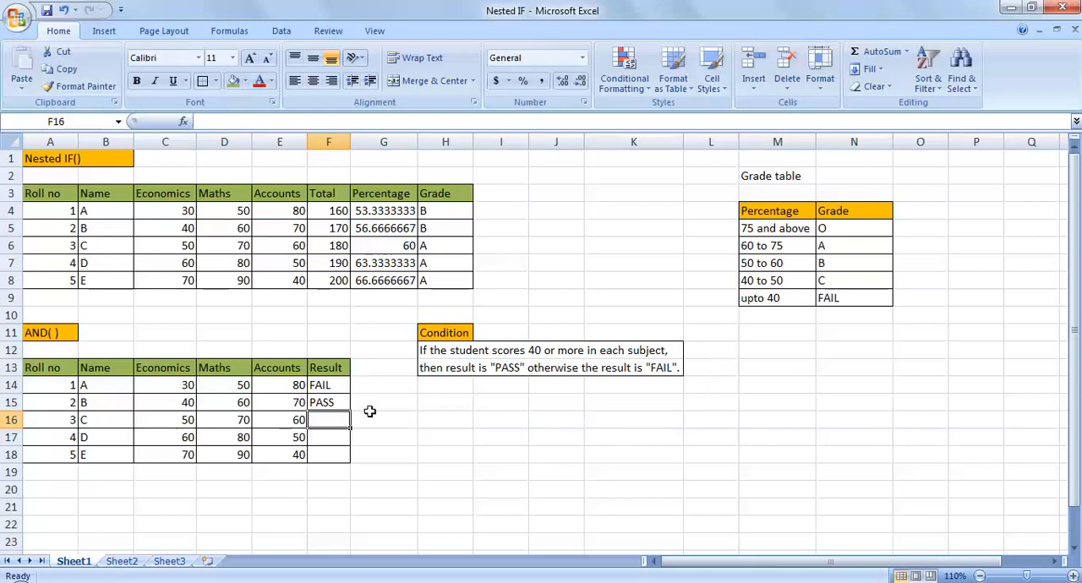
# Copy the pass/fail formula from F15 down through F18 for the remaining students
pyautogui.click(335, 405)
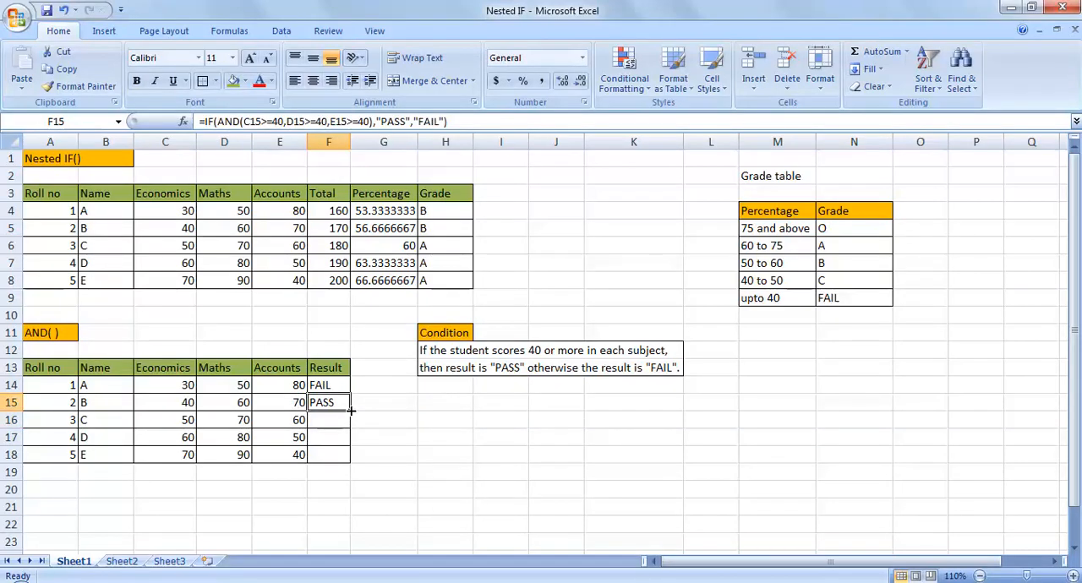
pyautogui.moveTo(350, 411); pyautogui.dragTo(346, 456)
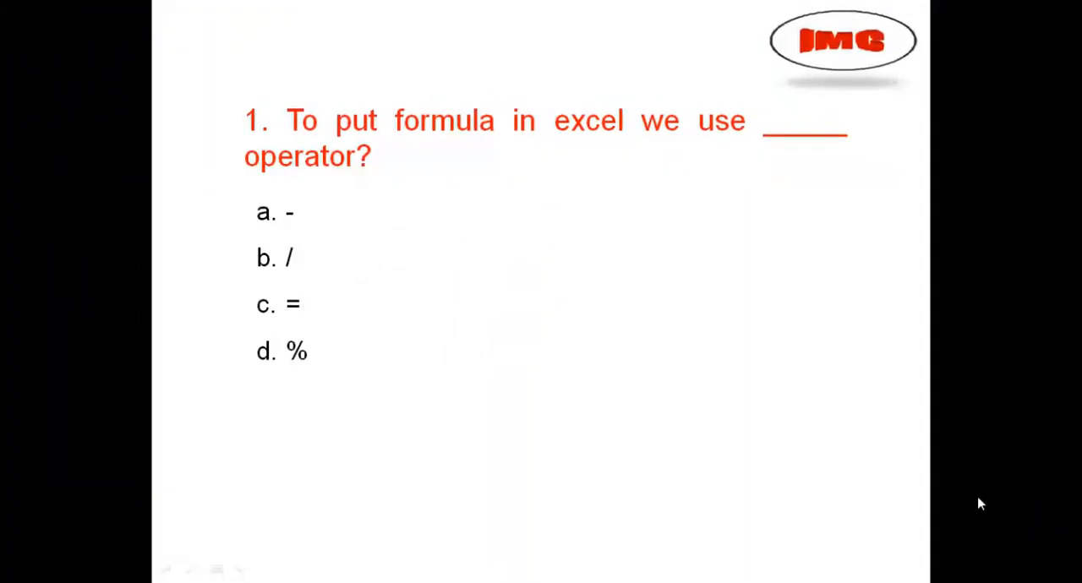
pyautogui.click(979, 494)
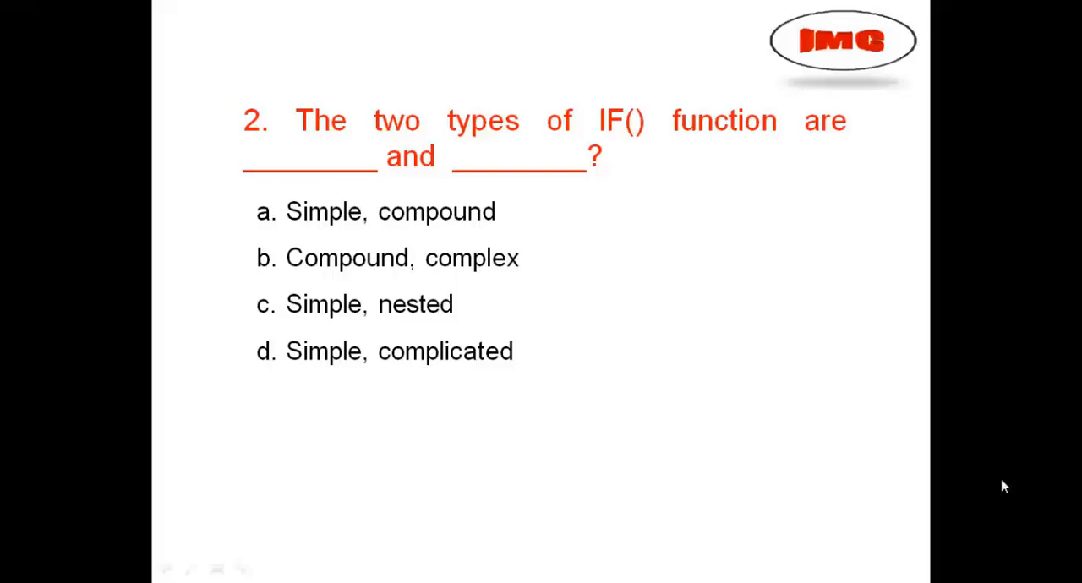
pyautogui.click(1003, 487)
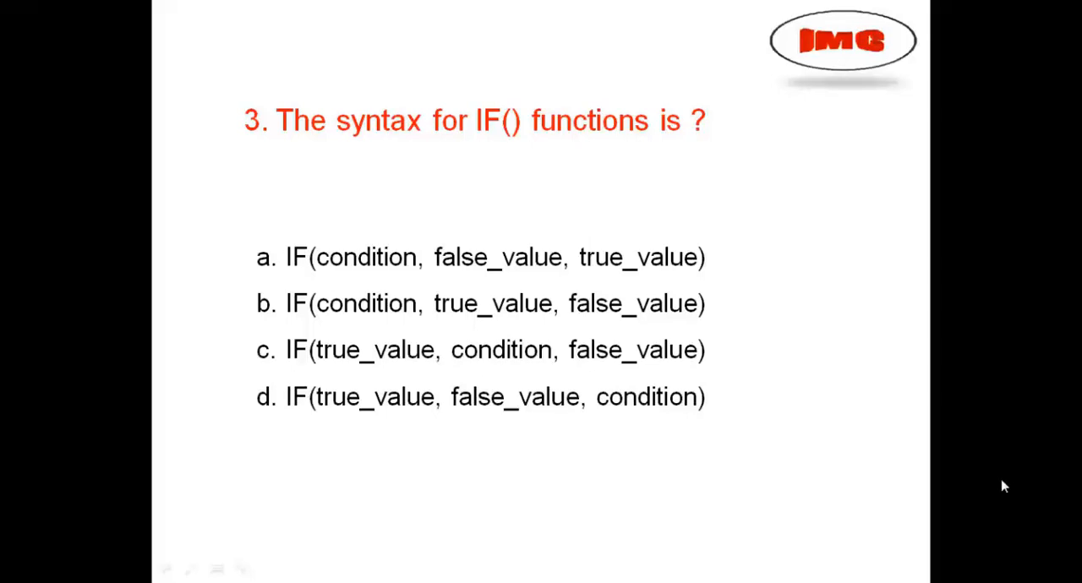
pyautogui.click(1003, 487)
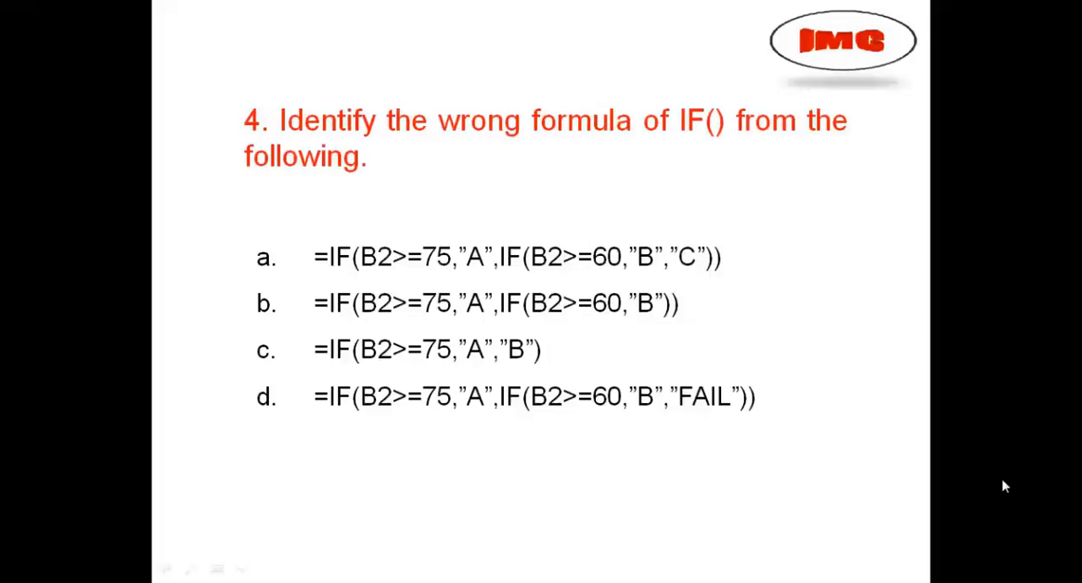